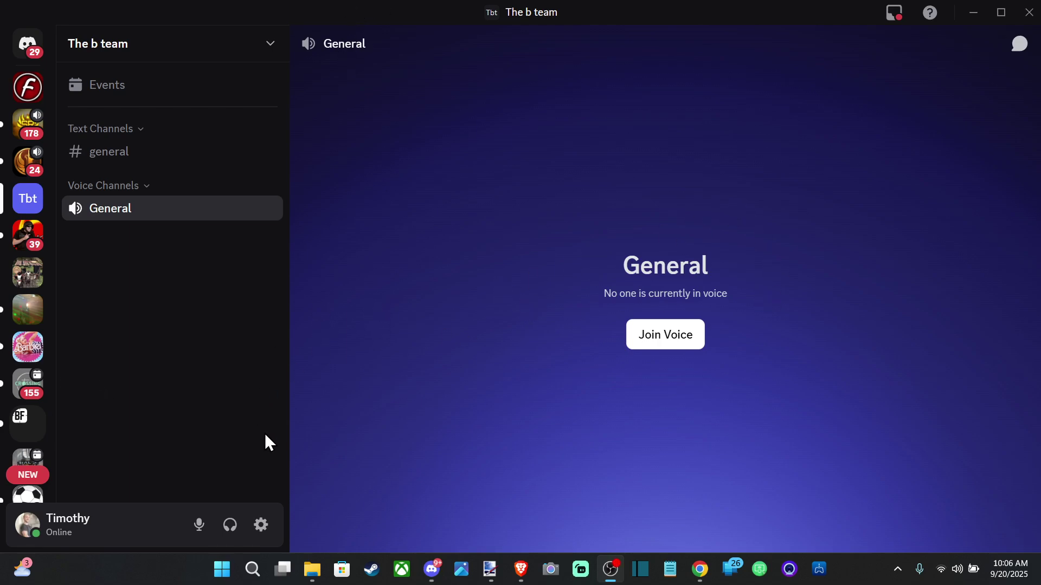
# Open the Voice & Video page in Discord's user settings
pyautogui.click(262, 526)
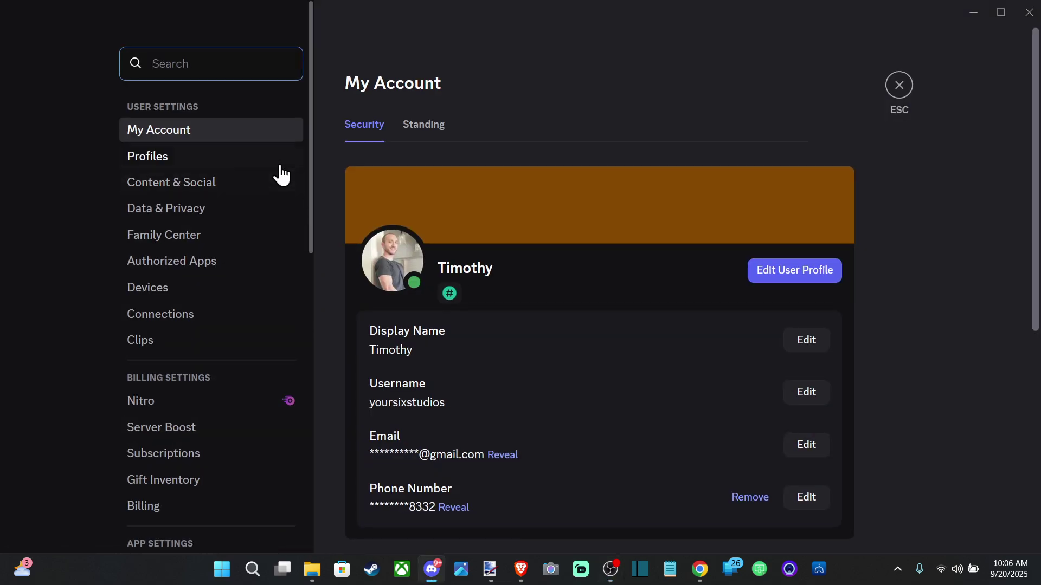
pyautogui.scroll(-3, 209, 314)
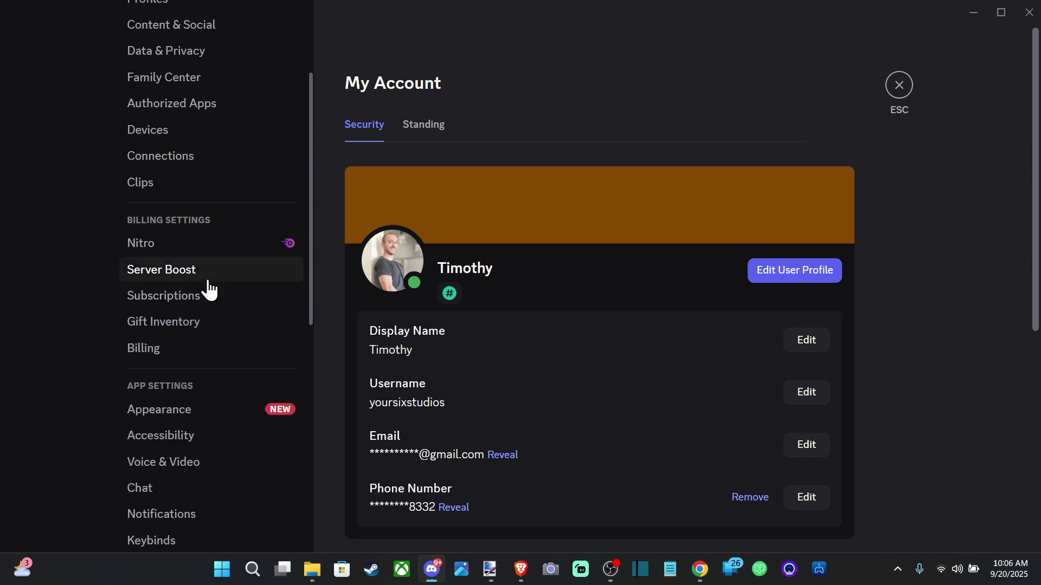
pyautogui.scroll(-1, 209, 289)
pyautogui.click(191, 388)
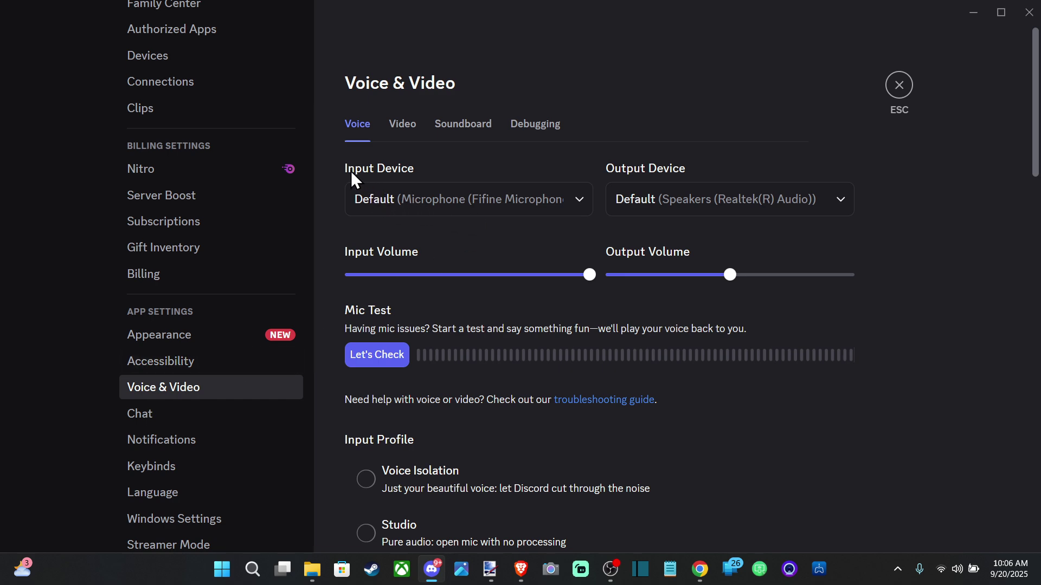
# Review the available input devices and output devices without changing the default selections
pyautogui.click(473, 204)
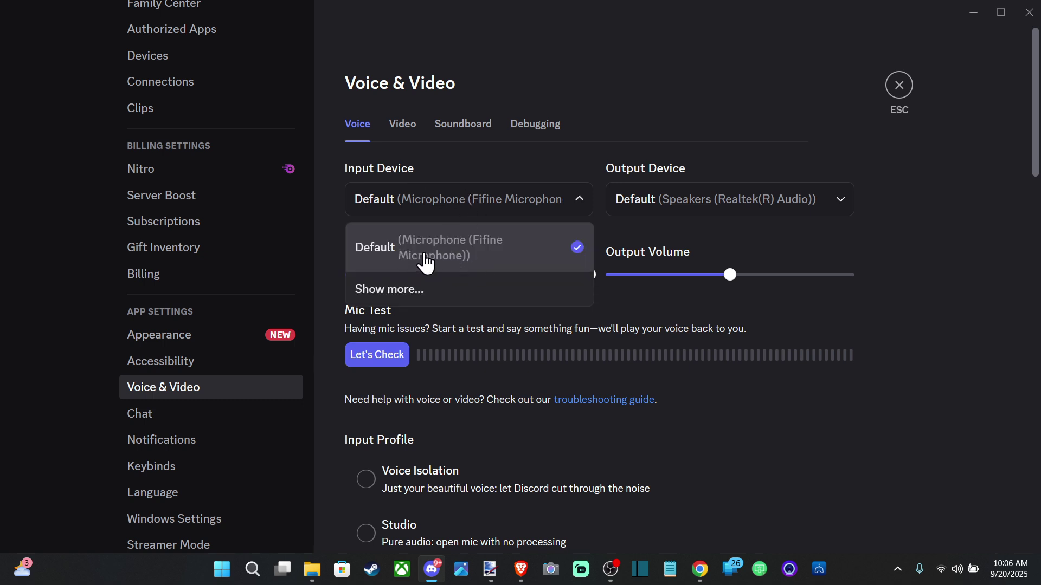
pyautogui.click(403, 302)
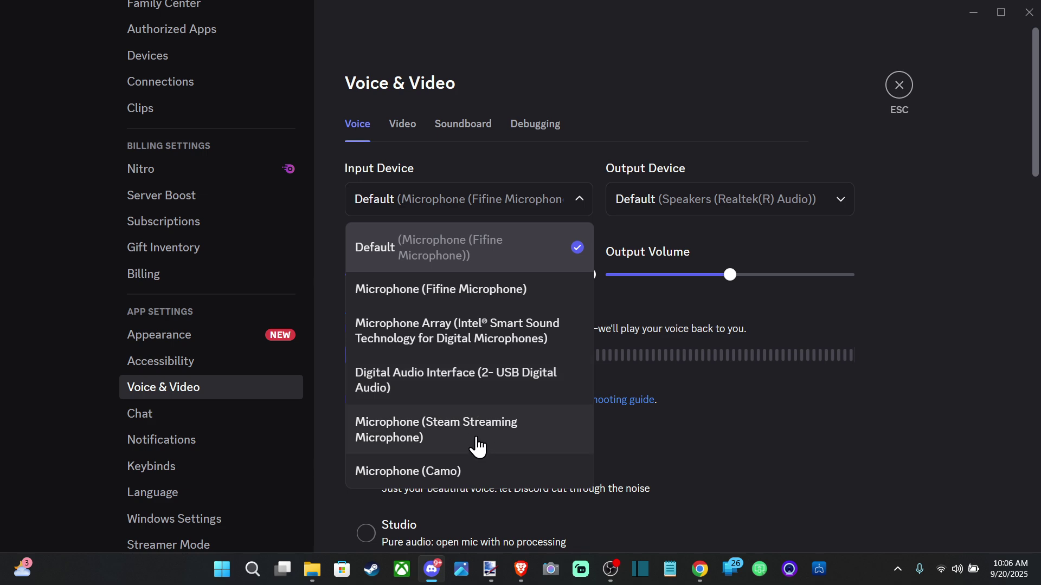
pyautogui.click(558, 202)
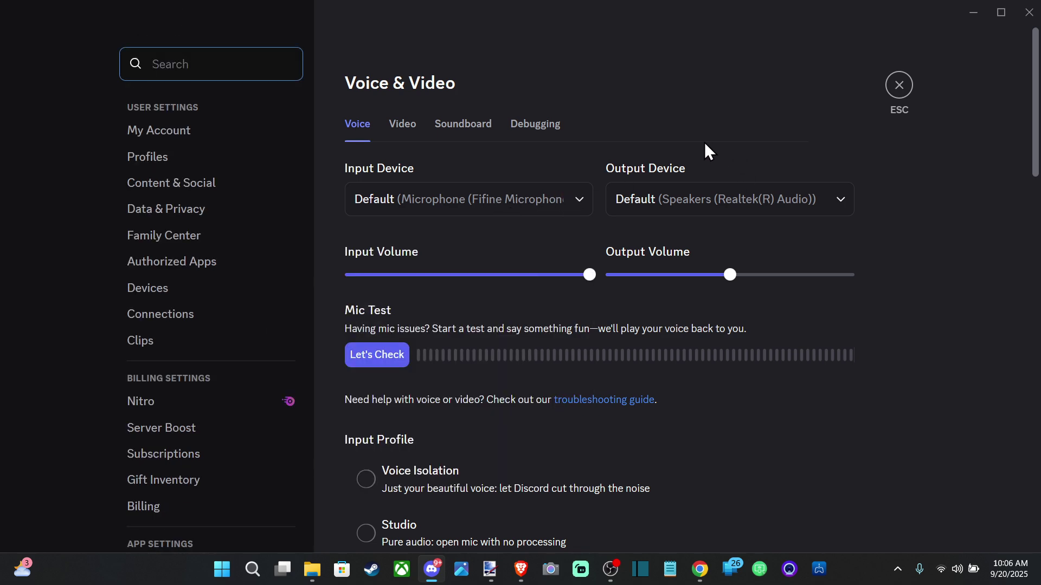
pyautogui.click(840, 211)
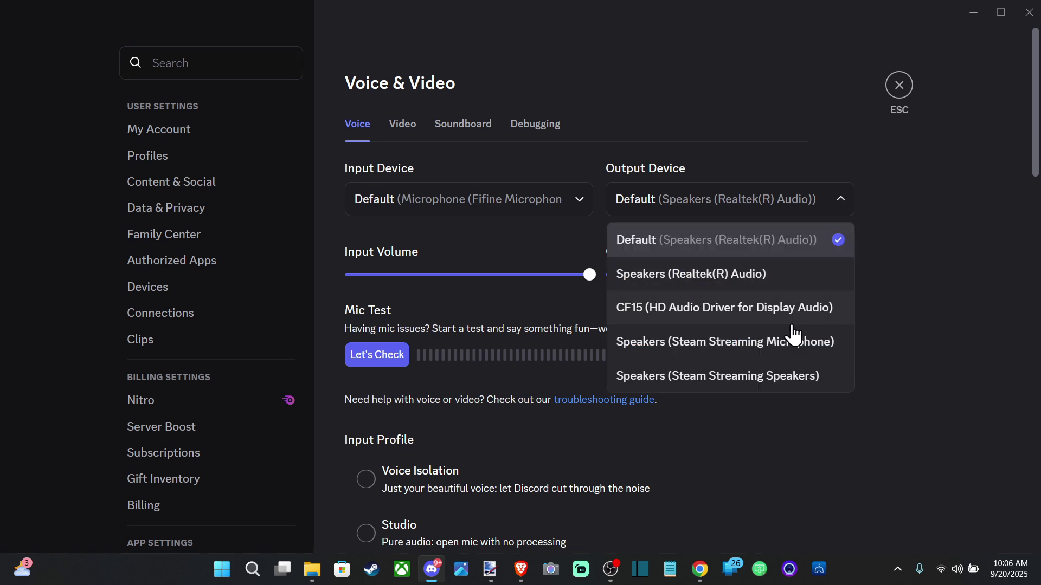
pyautogui.click(873, 207)
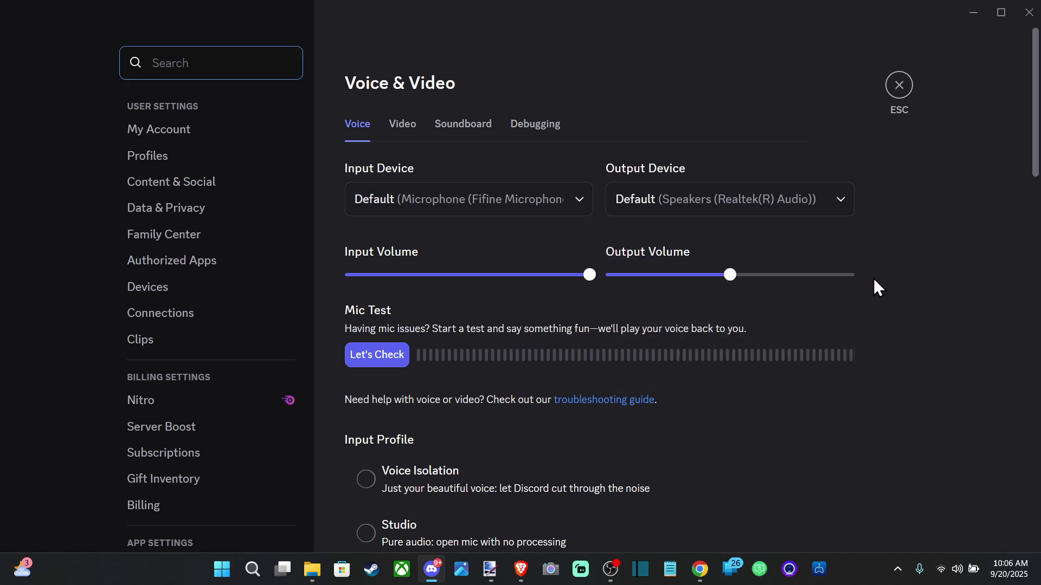
# Set the input volume to 100% and raise the output volume to about three quarters of its range
pyautogui.scroll(-3, 634, 198)
pyautogui.scroll(2, 632, 192)
pyautogui.moveTo(581, 194); pyautogui.dragTo(610, 194)
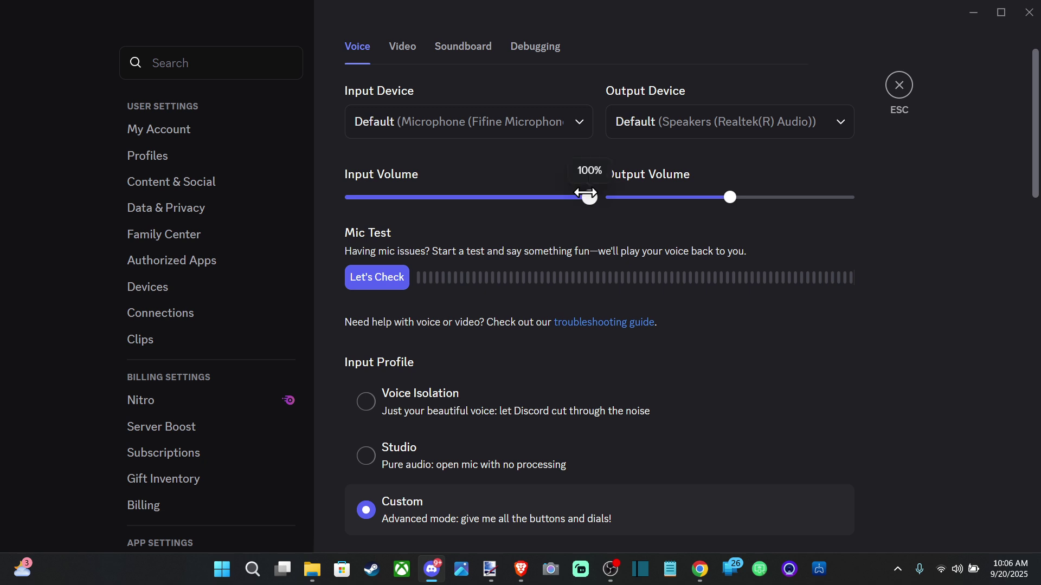
pyautogui.moveTo(731, 193)
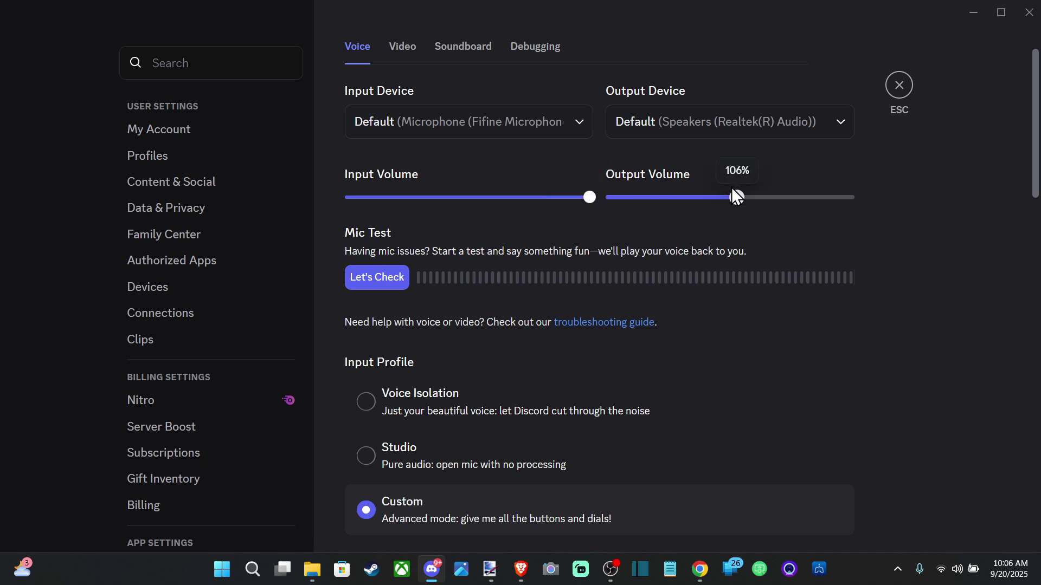
pyautogui.moveTo(736, 197); pyautogui.dragTo(784, 197)
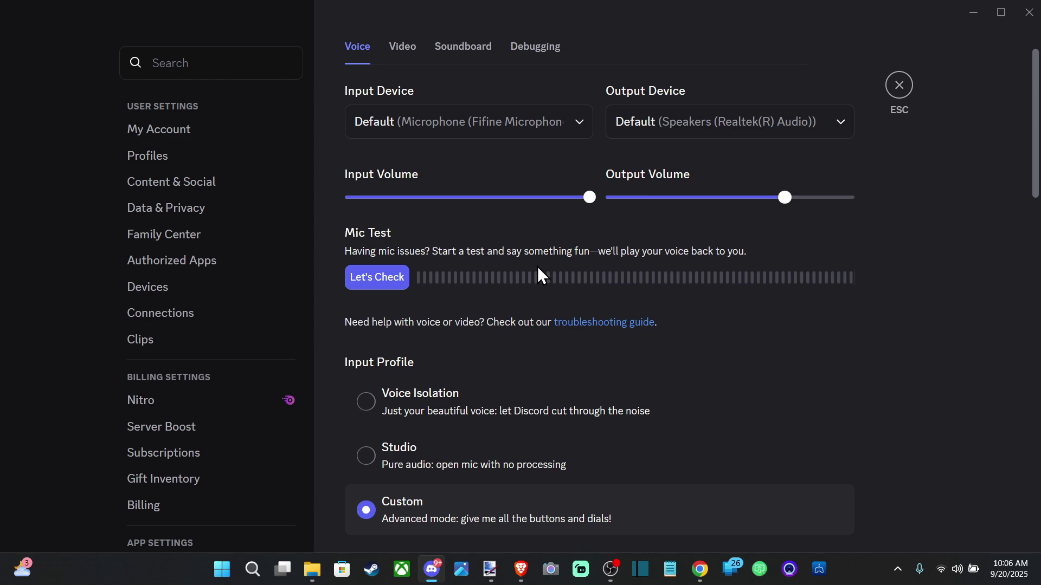
# Run the mic test to hear the voice played back, and stop the test
pyautogui.click(399, 291)
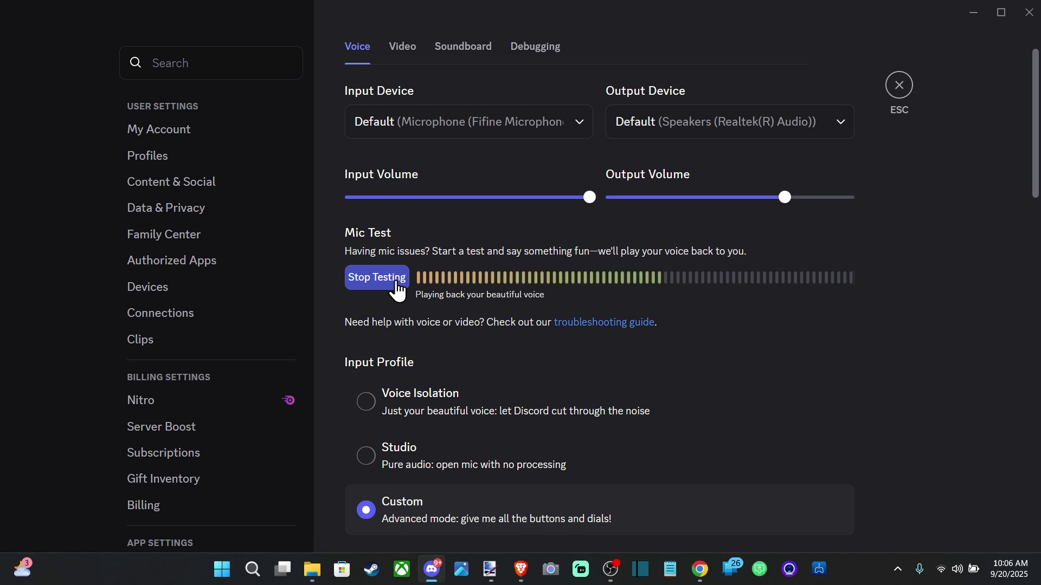
pyautogui.click(396, 289)
pyautogui.scroll(2, 477, 246)
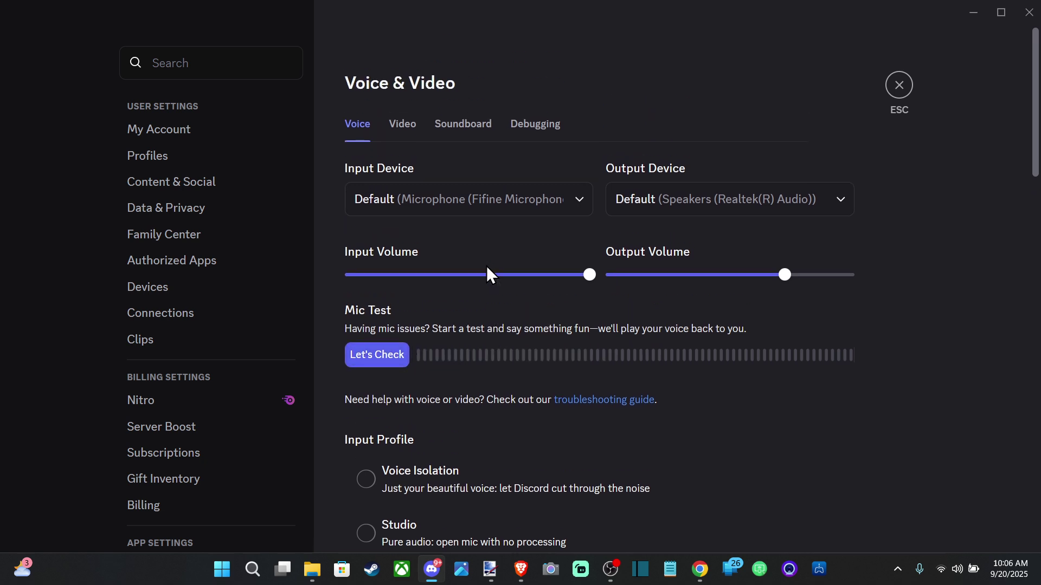
# Examine the remaining voice settings, from input profile, input mode and sensitivity to voice processing and the advanced options
pyautogui.scroll(-5, 433, 220)
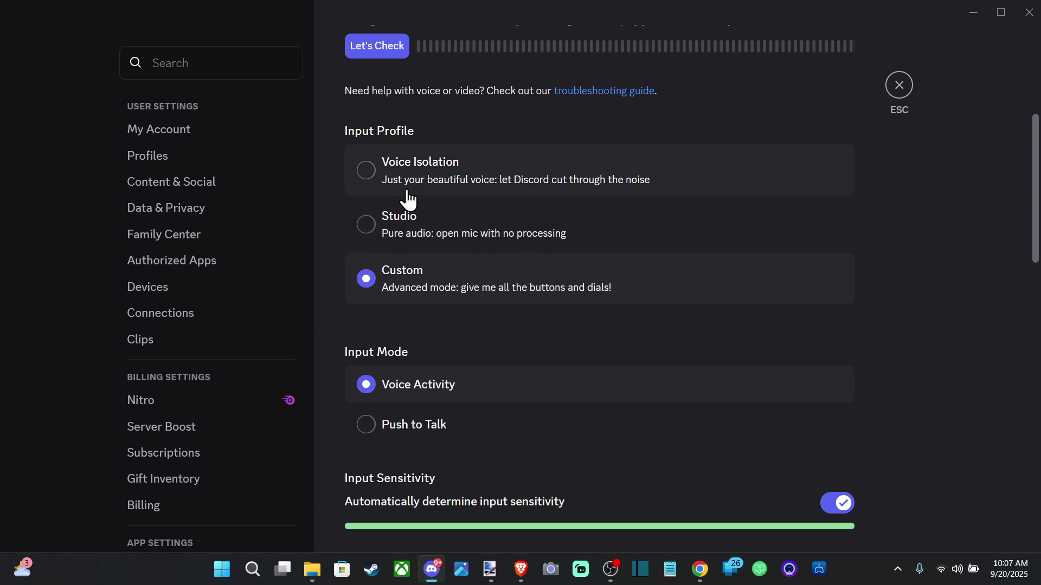
pyautogui.scroll(-3, 407, 203)
pyautogui.scroll(-2, 420, 186)
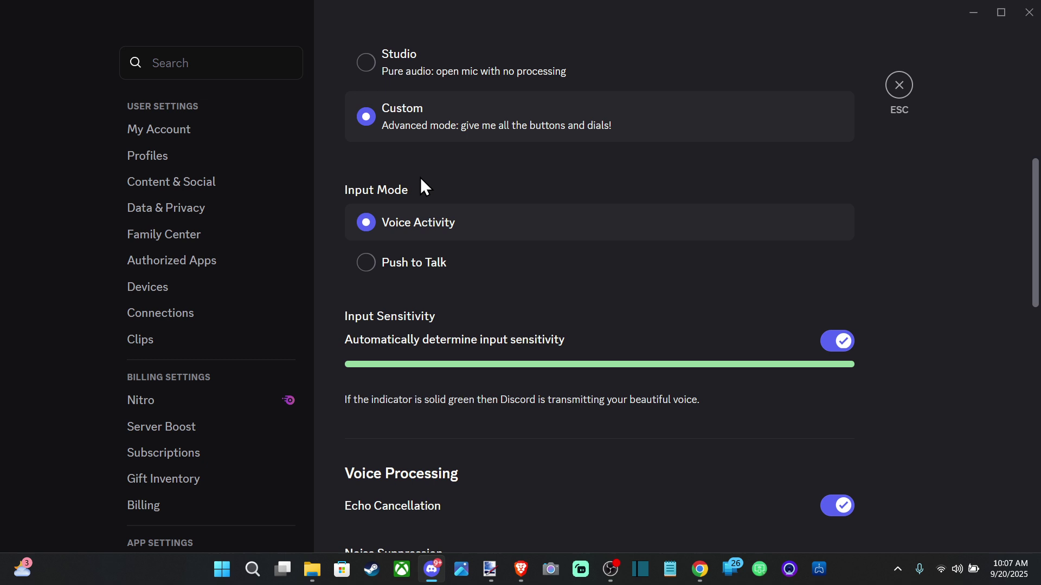
pyautogui.scroll(-2, 412, 268)
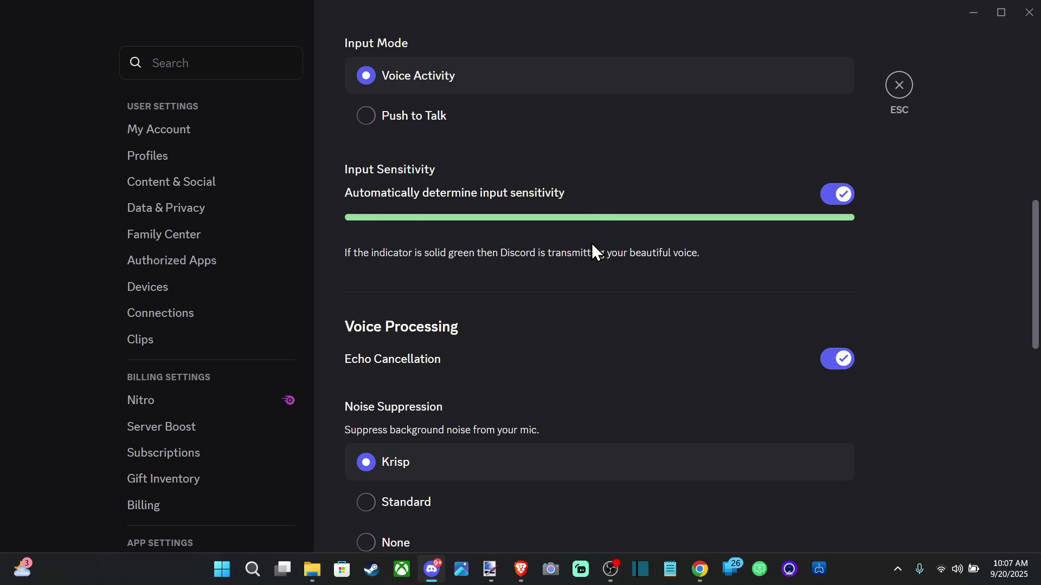
pyautogui.scroll(-2, 558, 304)
pyautogui.scroll(-8, 626, 290)
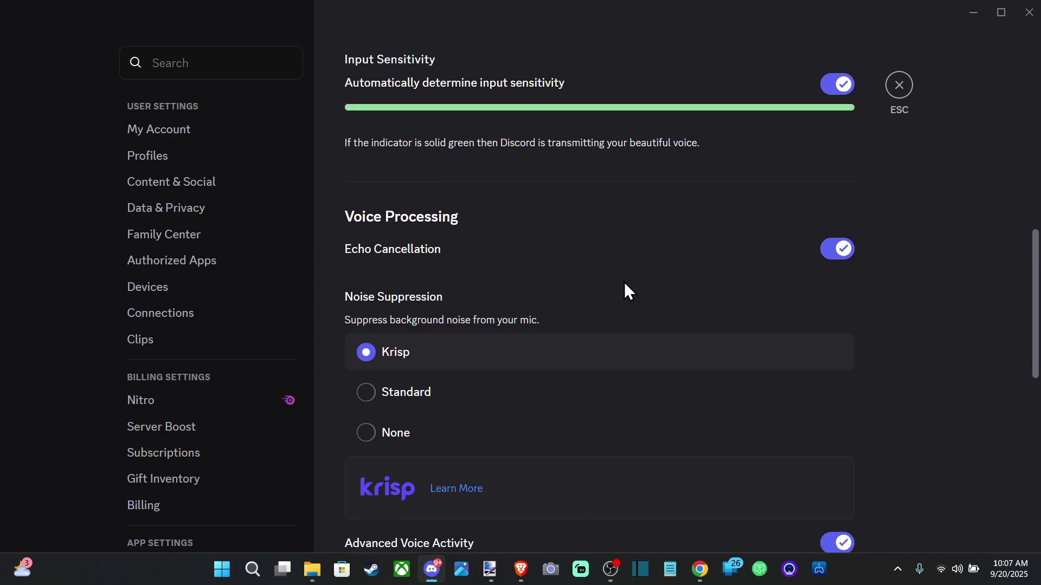
pyautogui.scroll(-11, 470, 293)
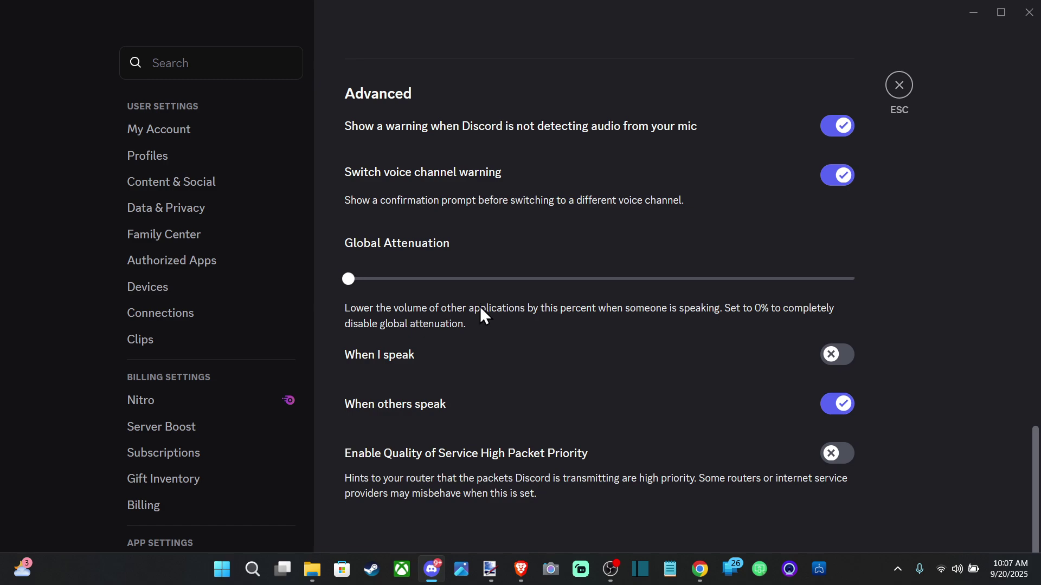
pyautogui.scroll(20, 479, 307)
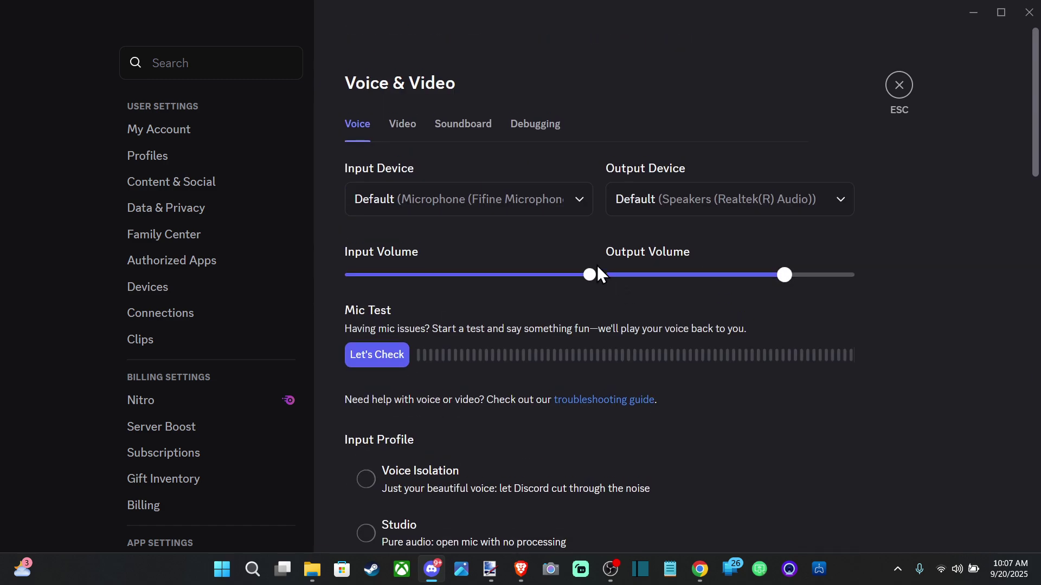
# Look over the Video and Chat settings and close the Discord window
pyautogui.click(407, 130)
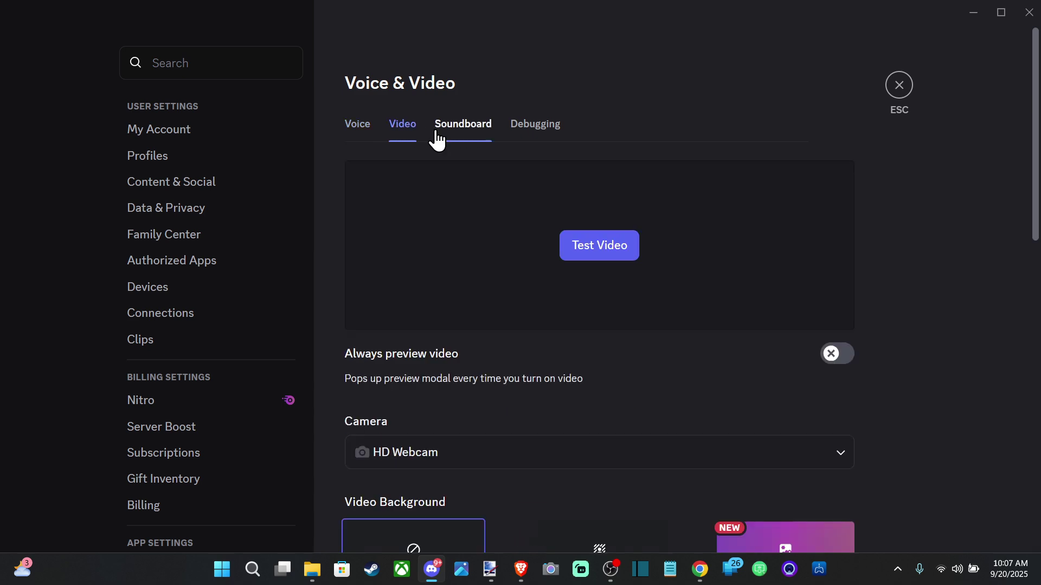
pyautogui.click(359, 130)
pyautogui.scroll(-5, 221, 235)
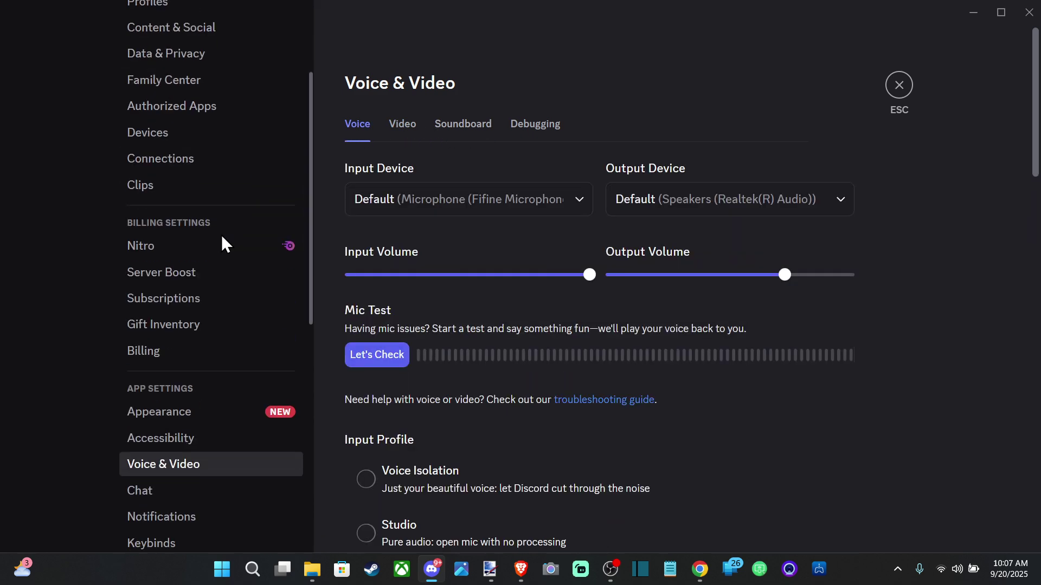
pyautogui.click(177, 344)
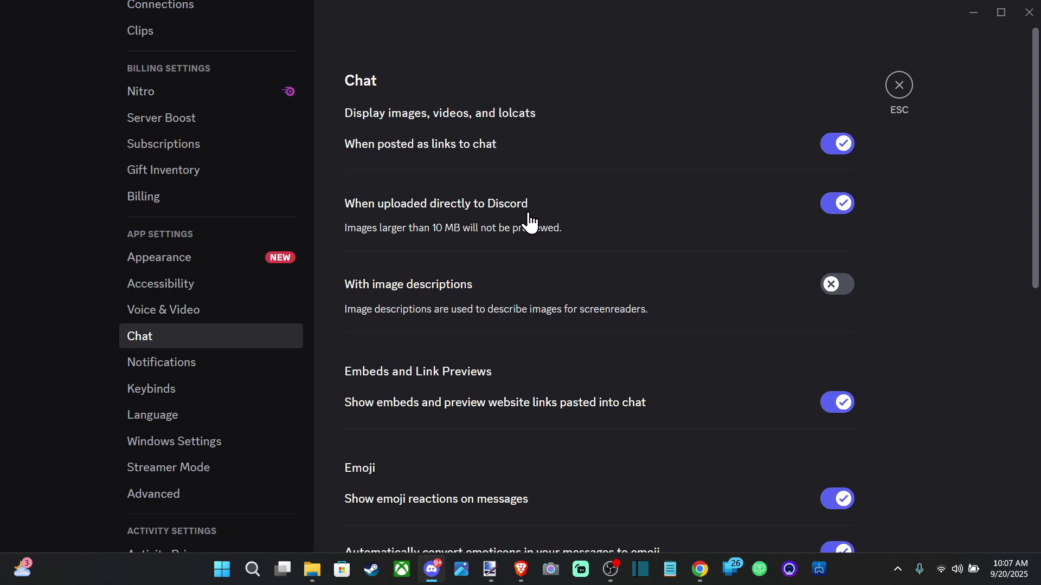
pyautogui.scroll(-10, 534, 225)
pyautogui.click(1029, 12)
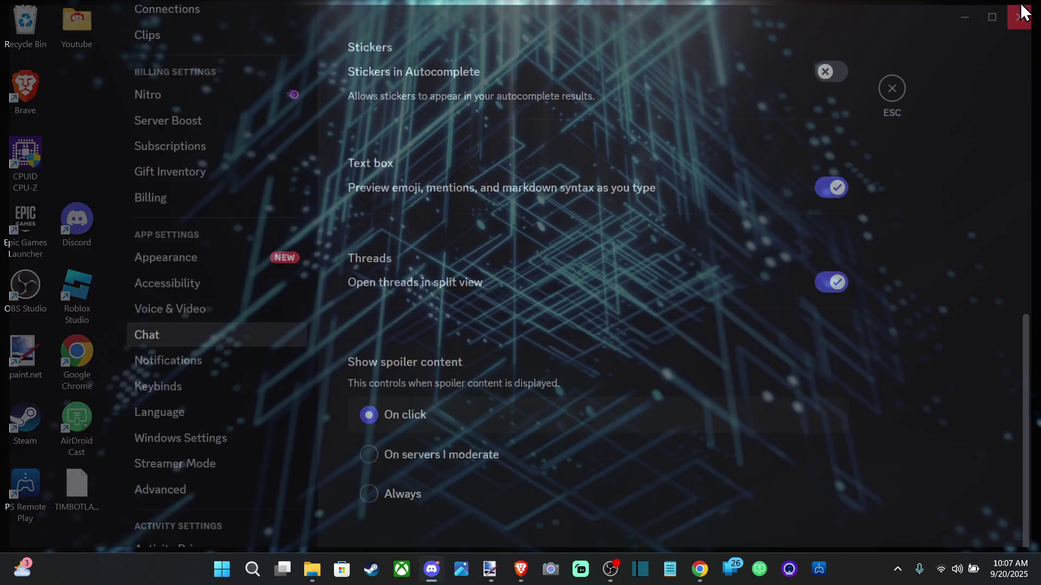
# Switch to Windows Settings and open the System Sound page
pyautogui.click(227, 569)
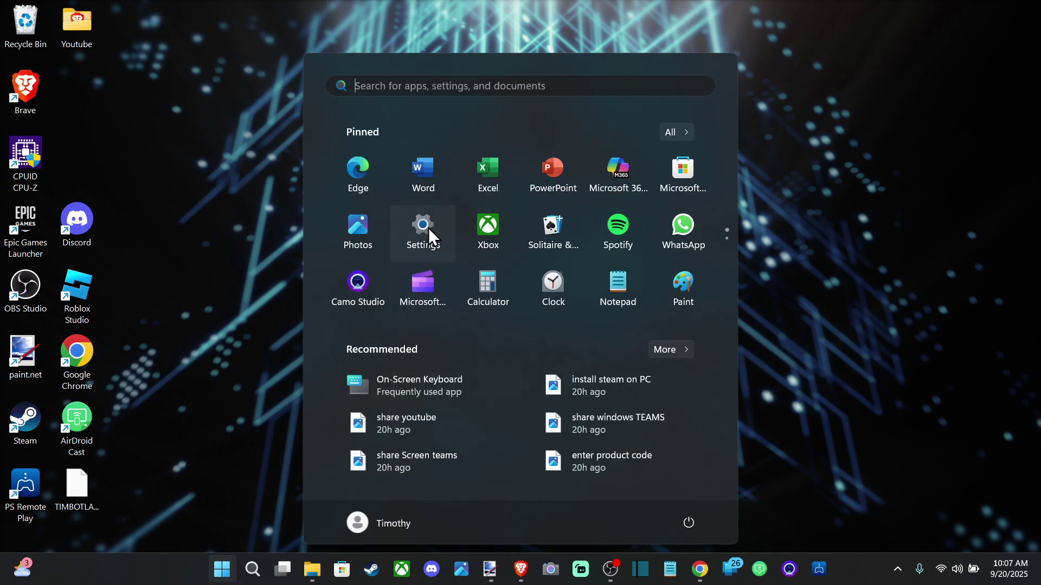
pyautogui.click(428, 230)
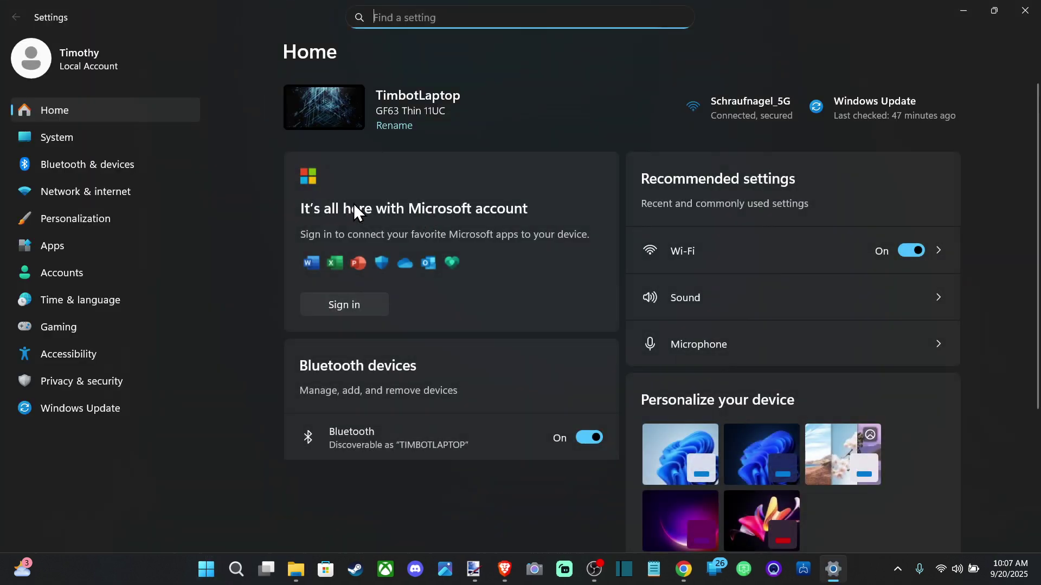
pyautogui.click(92, 139)
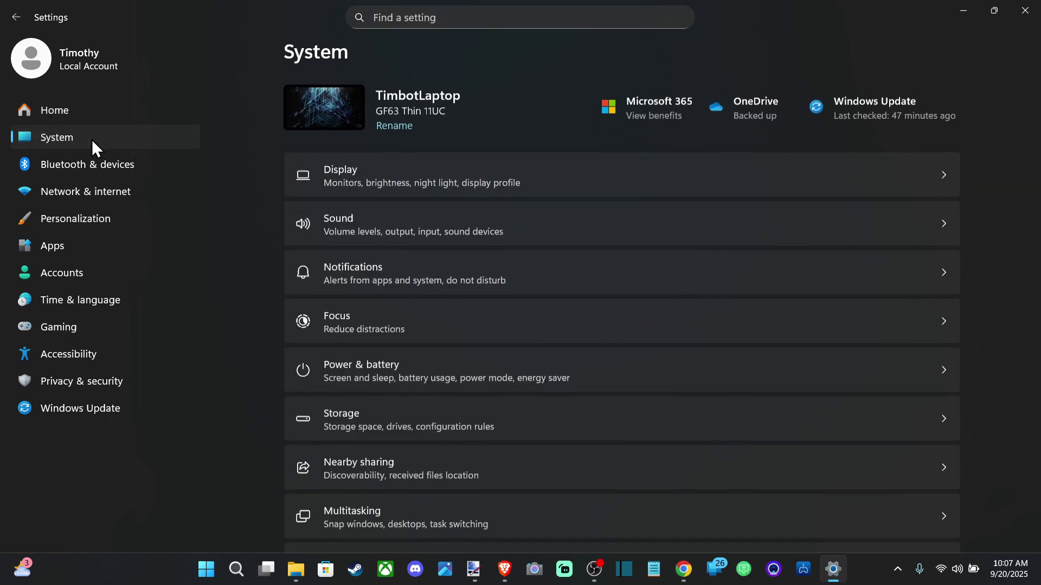
pyautogui.click(393, 235)
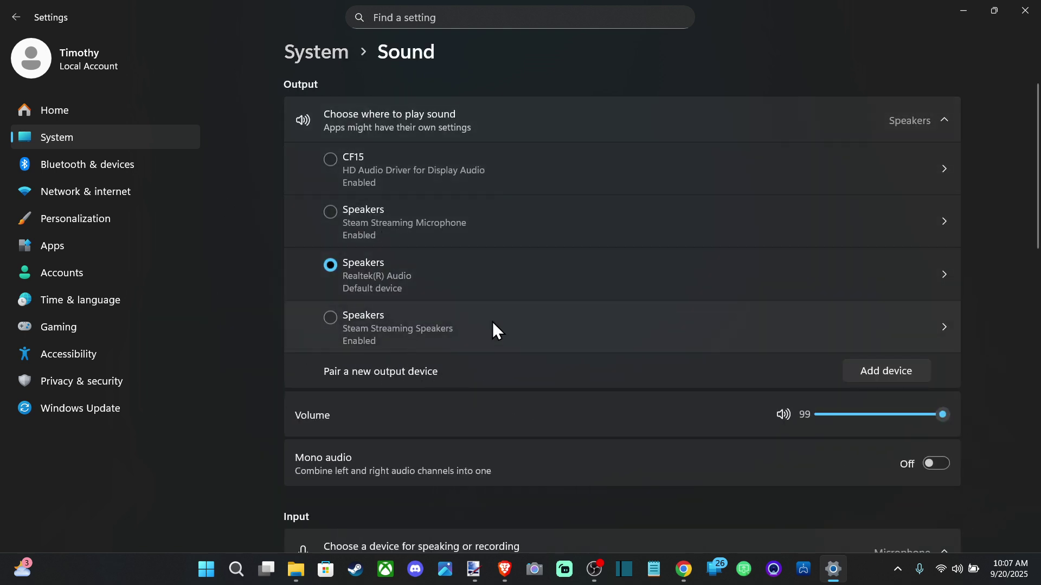
# Set the Fifine Microphone's input volume to 64 in its properties and return to the Sound page
pyautogui.scroll(-1, 341, 230)
pyautogui.scroll(-7, 341, 232)
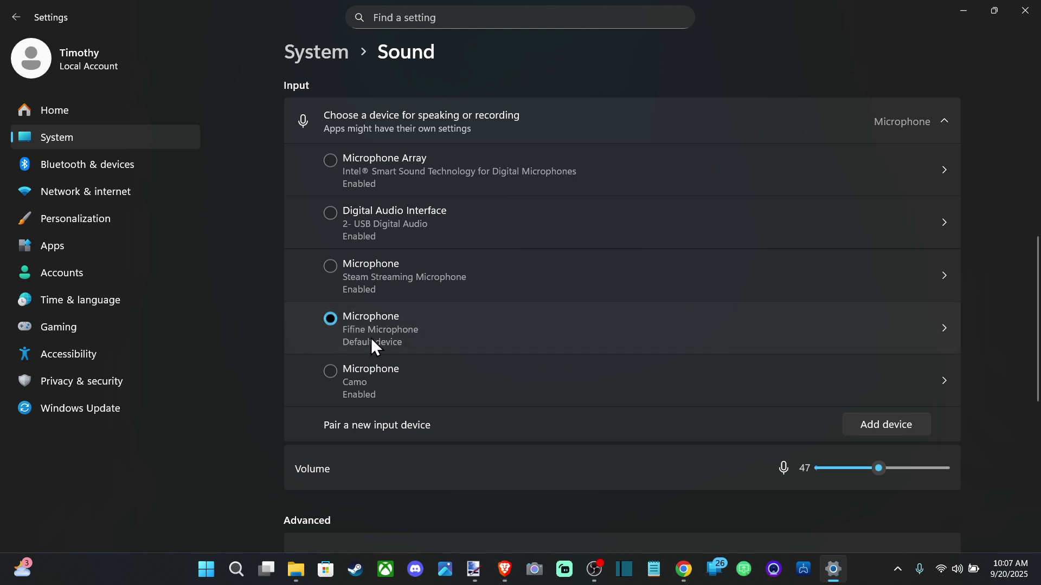
pyautogui.click(496, 326)
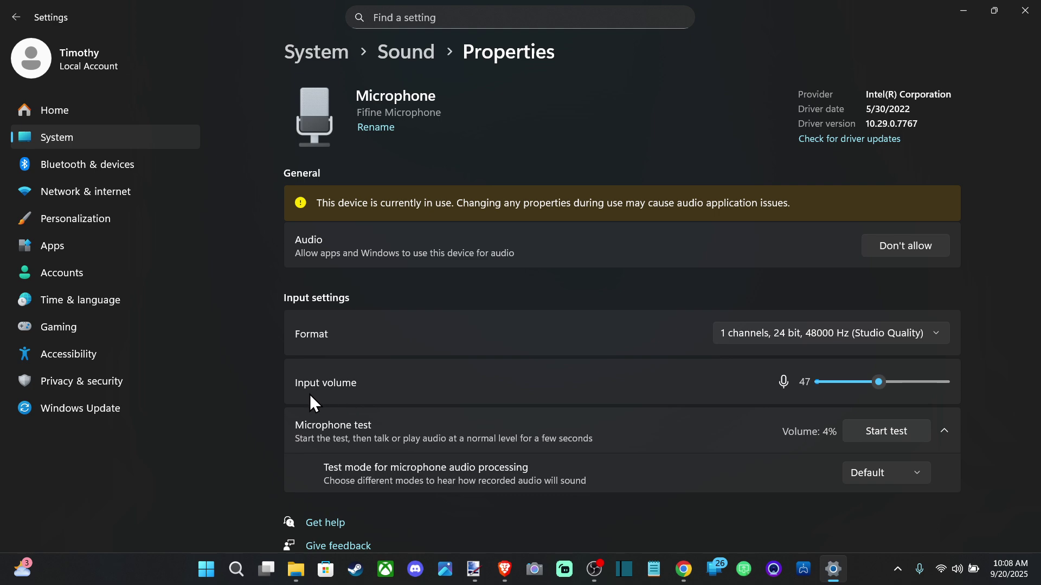
pyautogui.moveTo(883, 389)
pyautogui.mouseDown()
pyautogui.moveTo(949, 378)
pyautogui.moveTo(861, 380)
pyautogui.moveTo(943, 383)
pyautogui.moveTo(900, 381)
pyautogui.mouseUp()
pyautogui.click(428, 54)
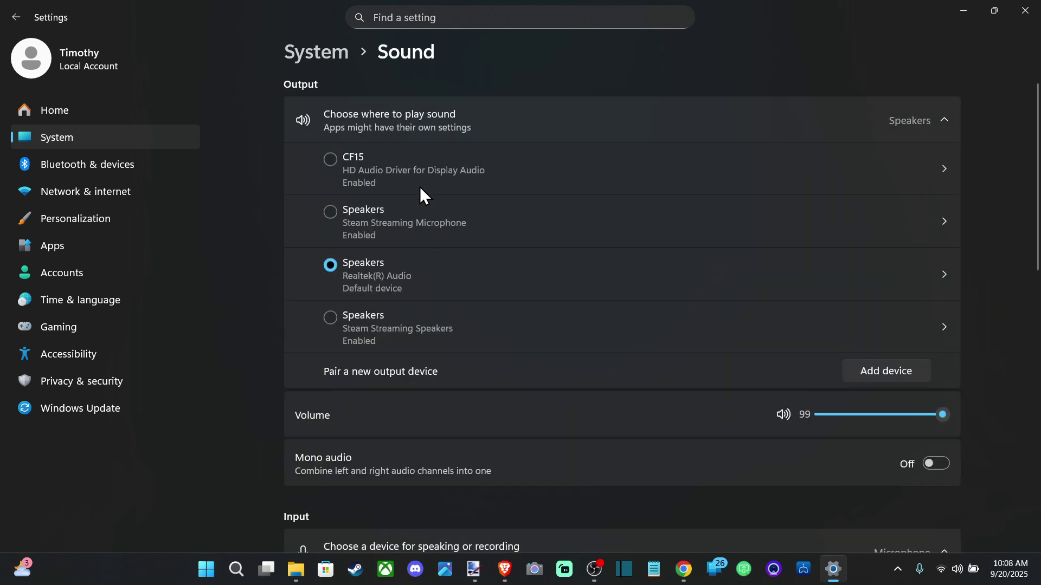
# Open the Volume mixer and expand the first Discord entry to check its output and input devices
pyautogui.scroll(-10, 452, 230)
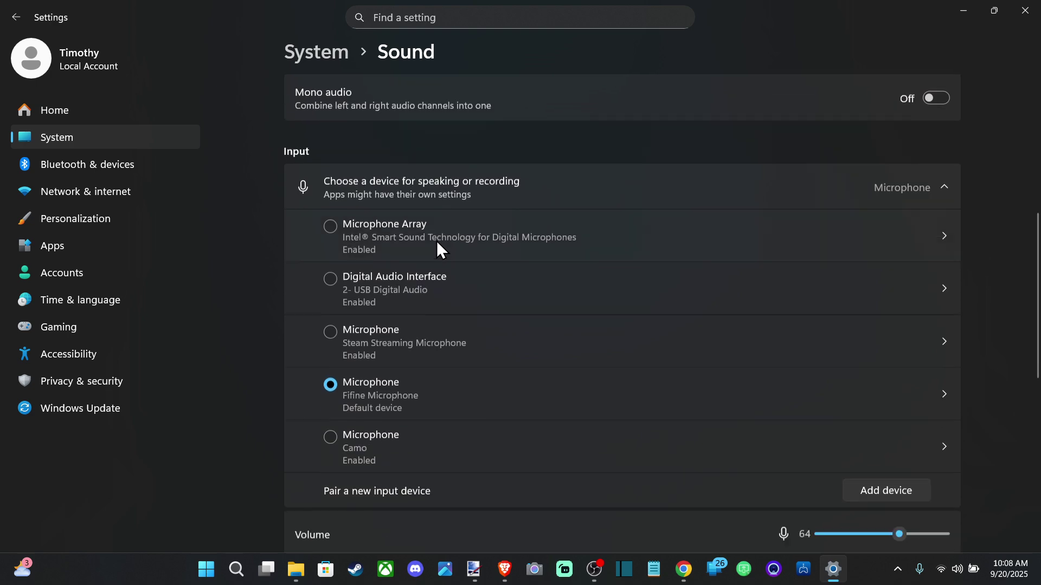
pyautogui.scroll(-3, 438, 252)
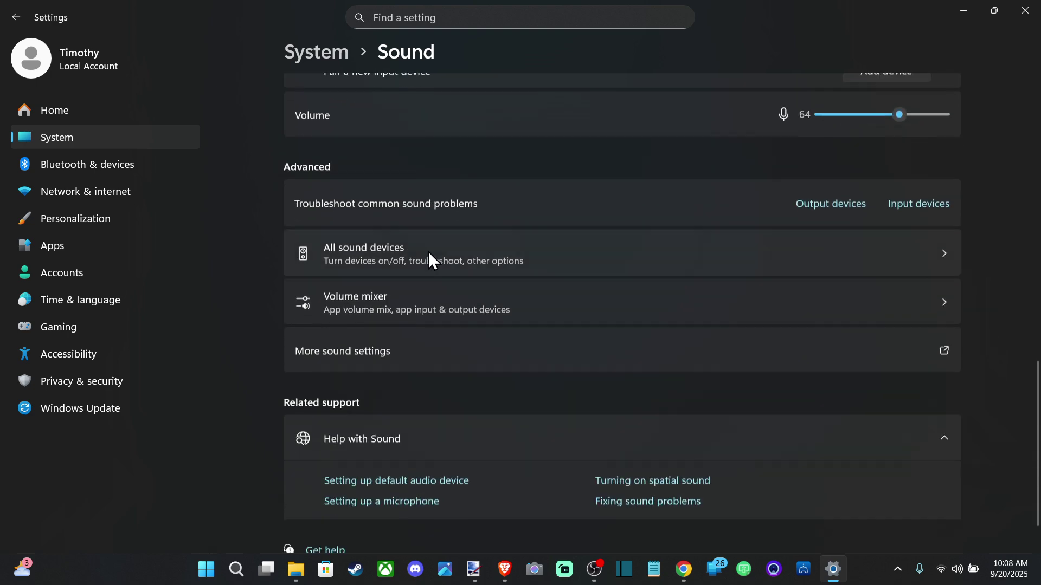
pyautogui.click(380, 298)
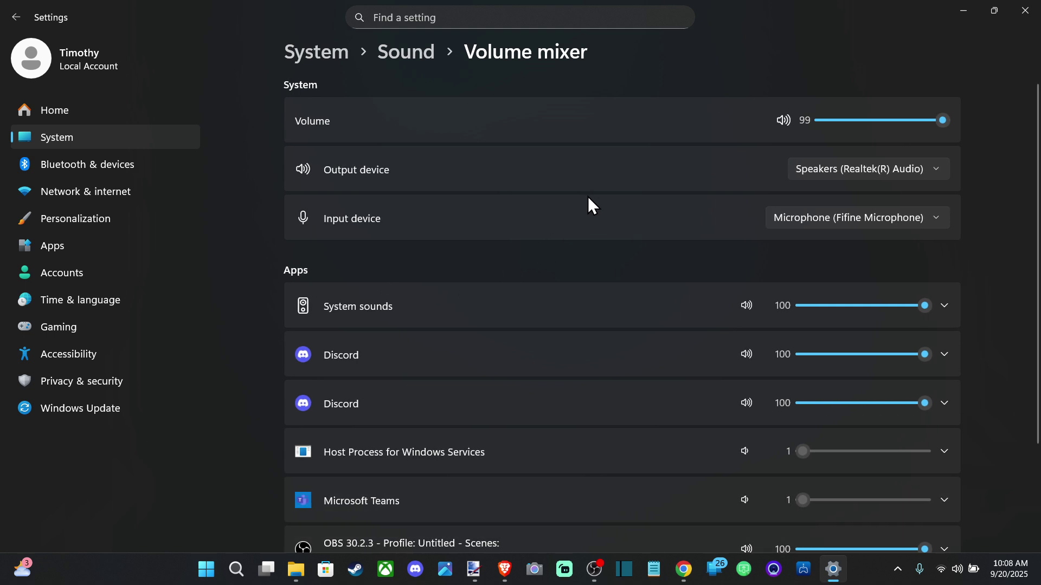
pyautogui.click(944, 355)
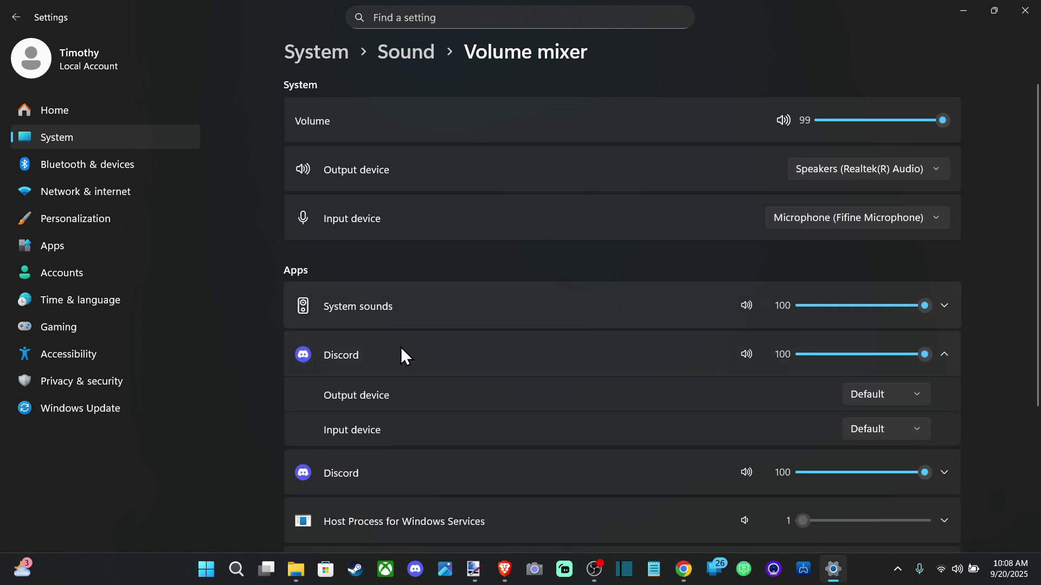
pyautogui.scroll(-1, 325, 332)
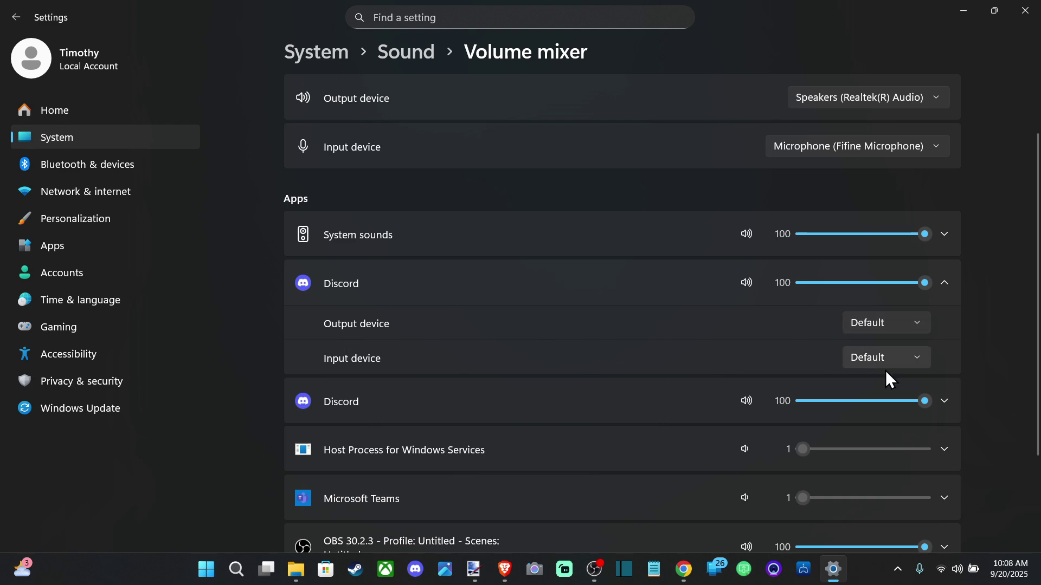
# Check the input and output device choices of the first Discord entry in the Volume mixer and return to the Sound page
pyautogui.click(903, 362)
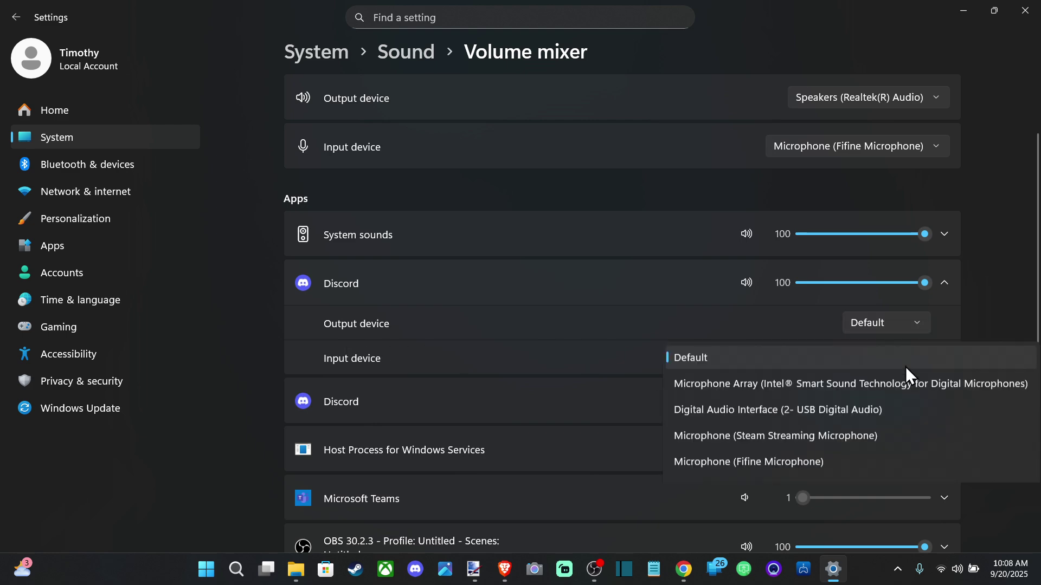
pyautogui.click(900, 327)
pyautogui.click(897, 334)
pyautogui.scroll(1, 718, 324)
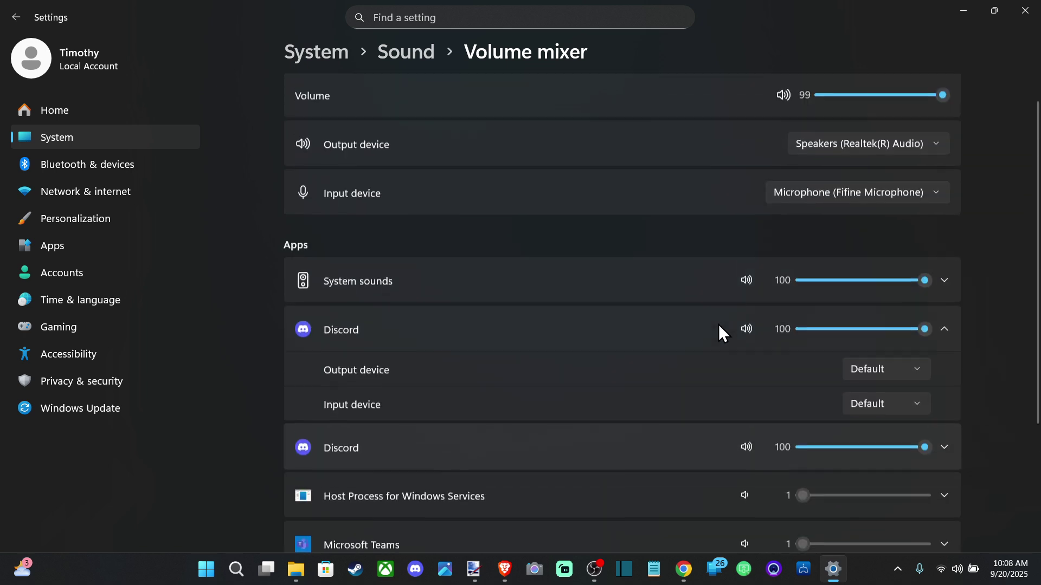
pyautogui.scroll(1, 717, 324)
pyautogui.click(415, 53)
# Open More sound settings and bring up the properties of the Fifine Microphone from the recording devices
pyautogui.scroll(-6, 420, 266)
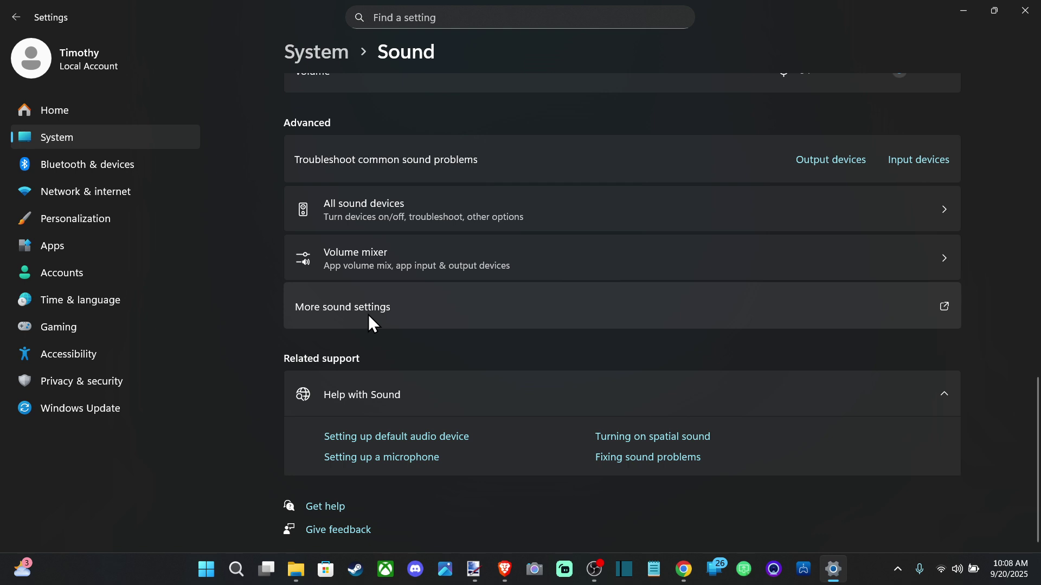
pyautogui.click(369, 314)
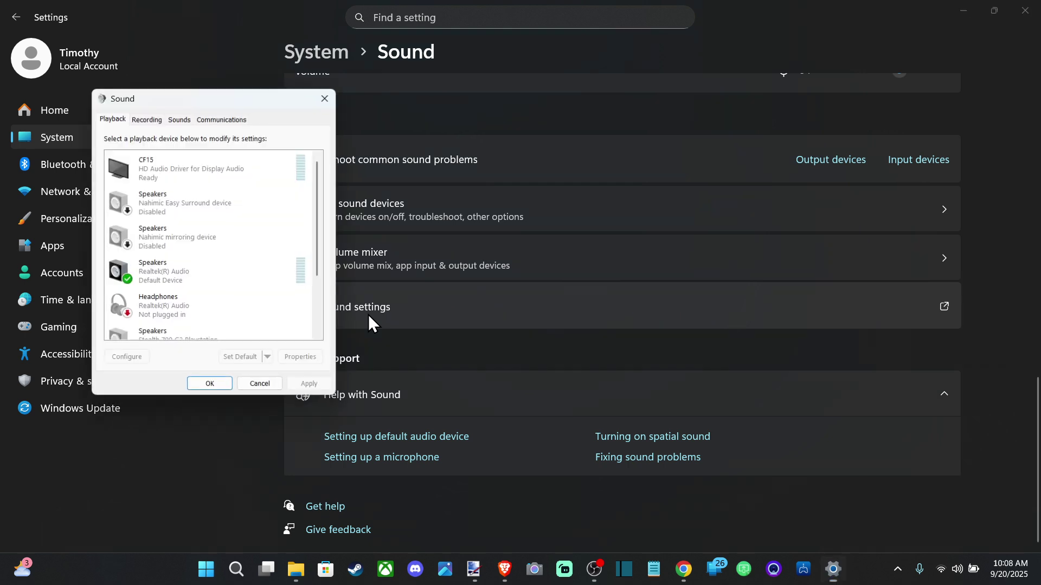
pyautogui.moveTo(214, 92); pyautogui.dragTo(499, 107)
pyautogui.click(441, 133)
pyautogui.click(481, 251)
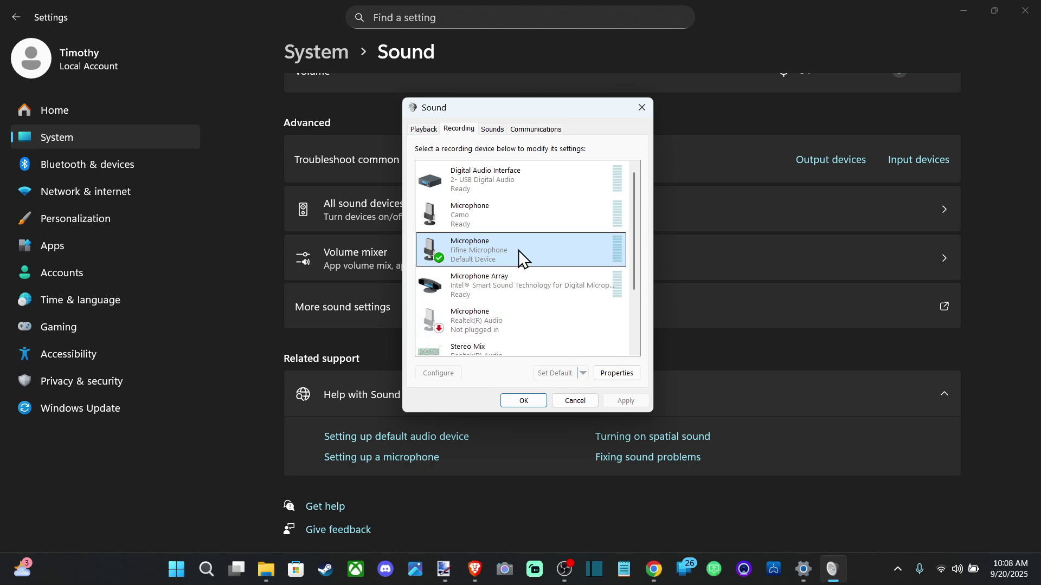
pyautogui.click(599, 374)
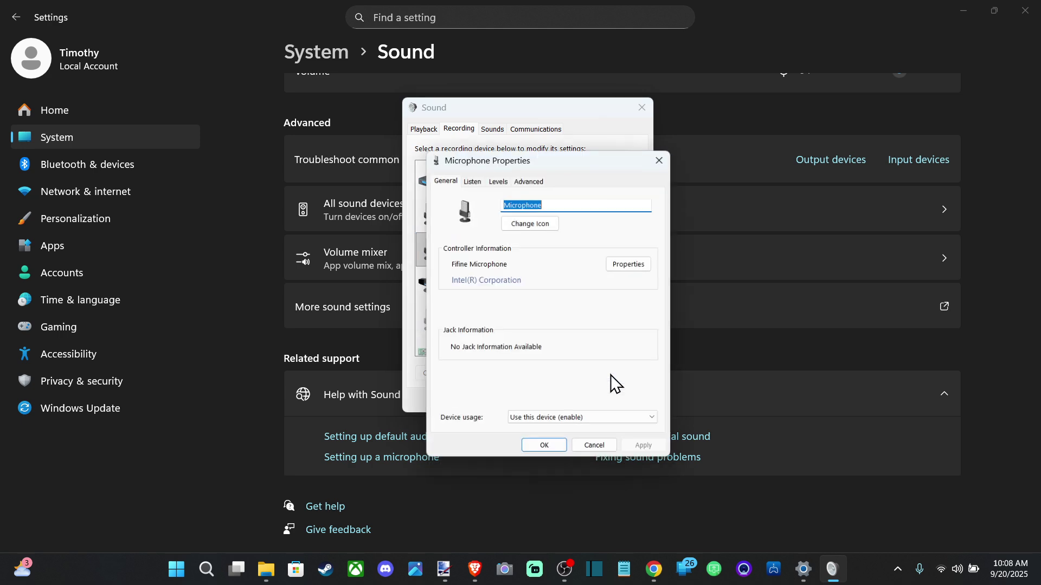
# Switch Listen to this device on and back off in the Fifine Microphone's listening properties
pyautogui.click(471, 179)
pyautogui.click(441, 280)
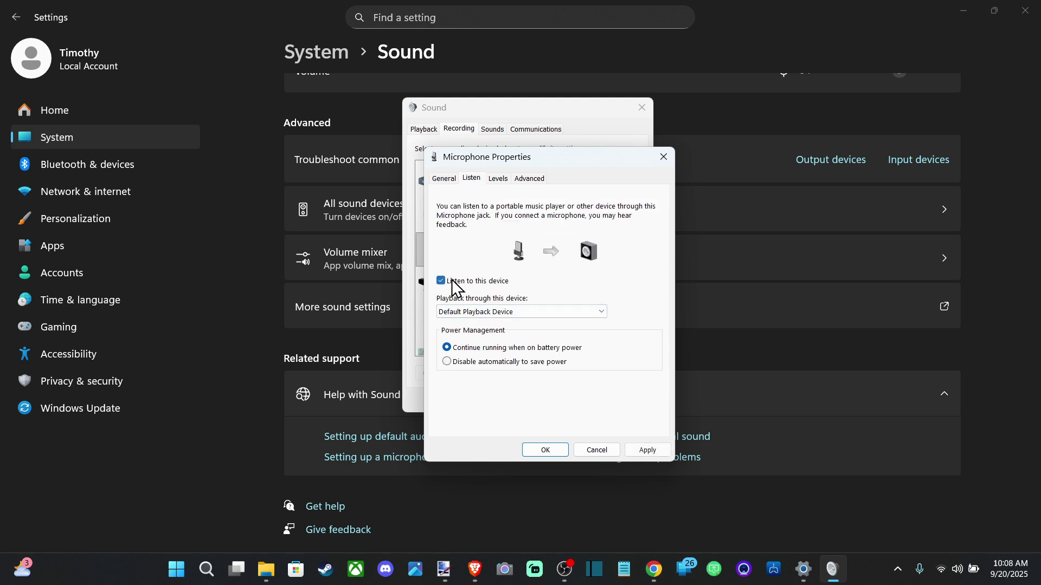
pyautogui.click(460, 281)
# Check the microphone's Levels, Advanced and General properties and close both sound dialogs without changes
pyautogui.click(497, 178)
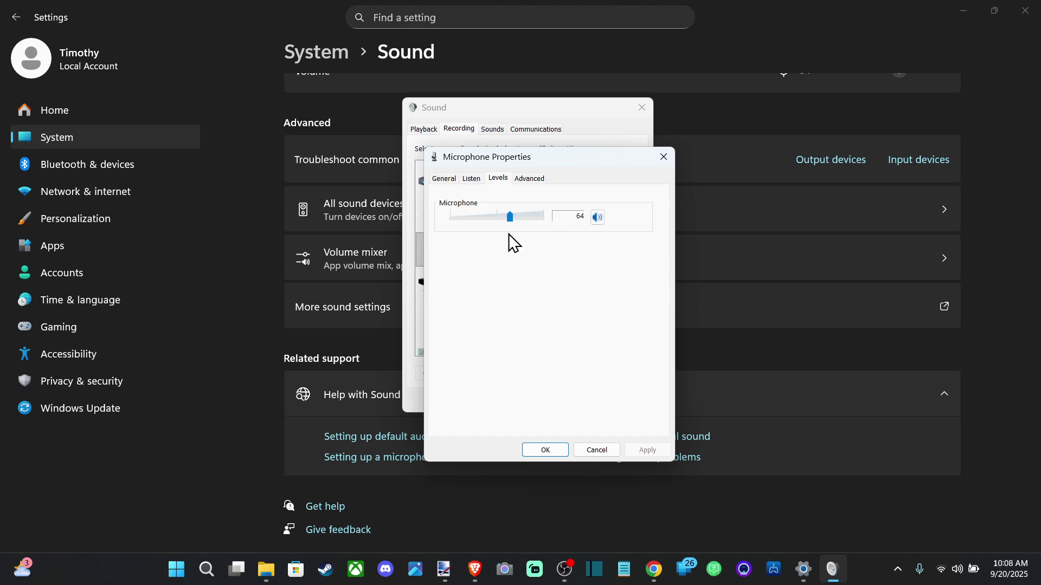
pyautogui.click(530, 178)
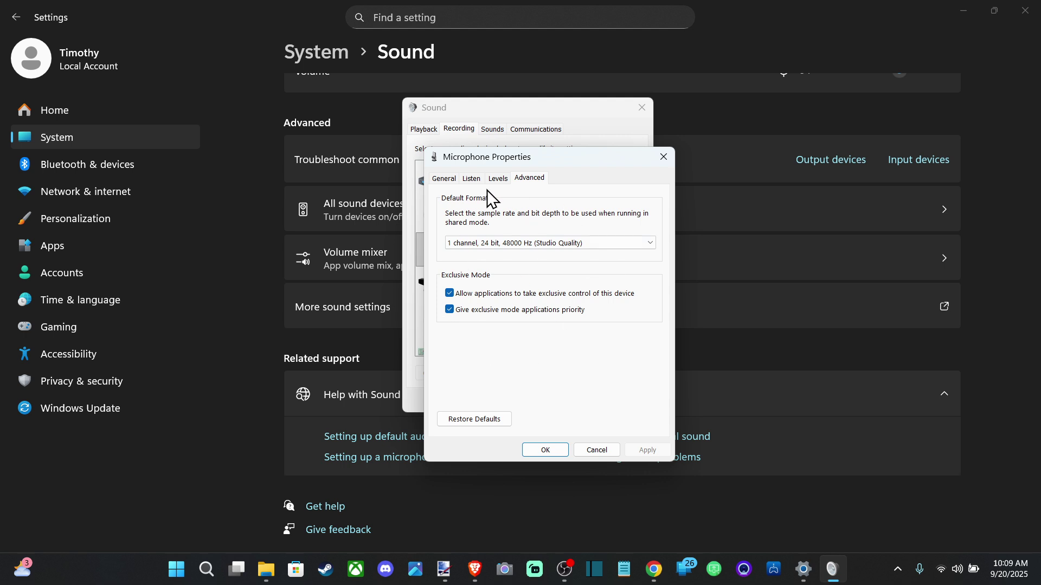
pyautogui.click(496, 178)
pyautogui.click(444, 178)
pyautogui.click(664, 157)
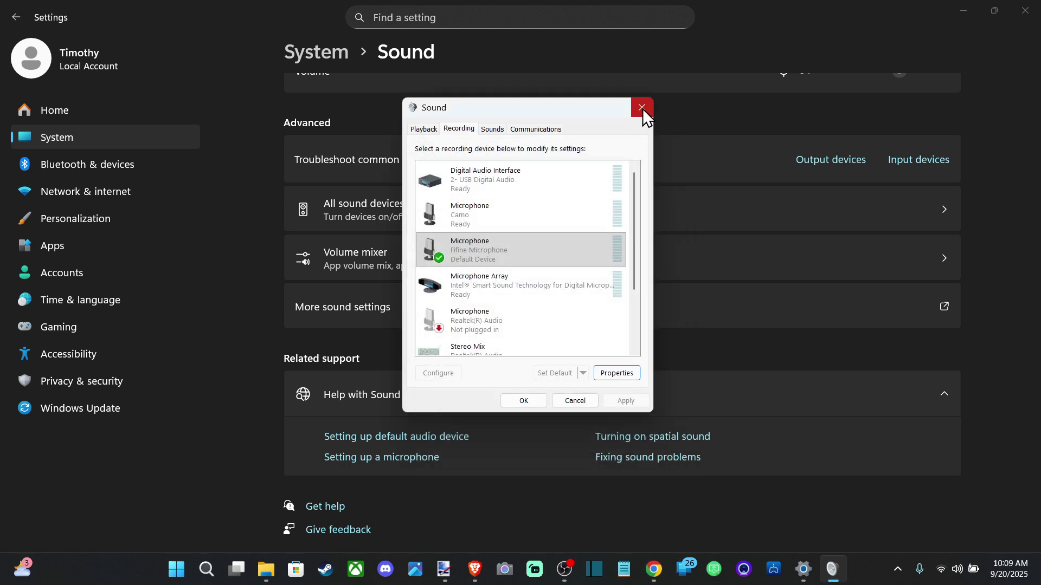
pyautogui.click(641, 108)
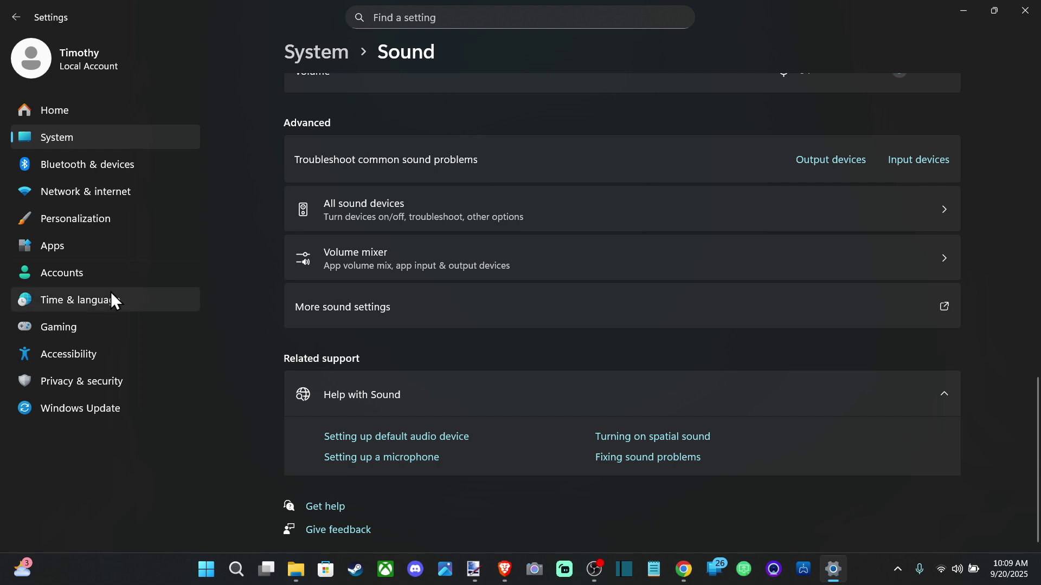
# Open the Microphone app permissions page in the Privacy & security settings
pyautogui.click(99, 384)
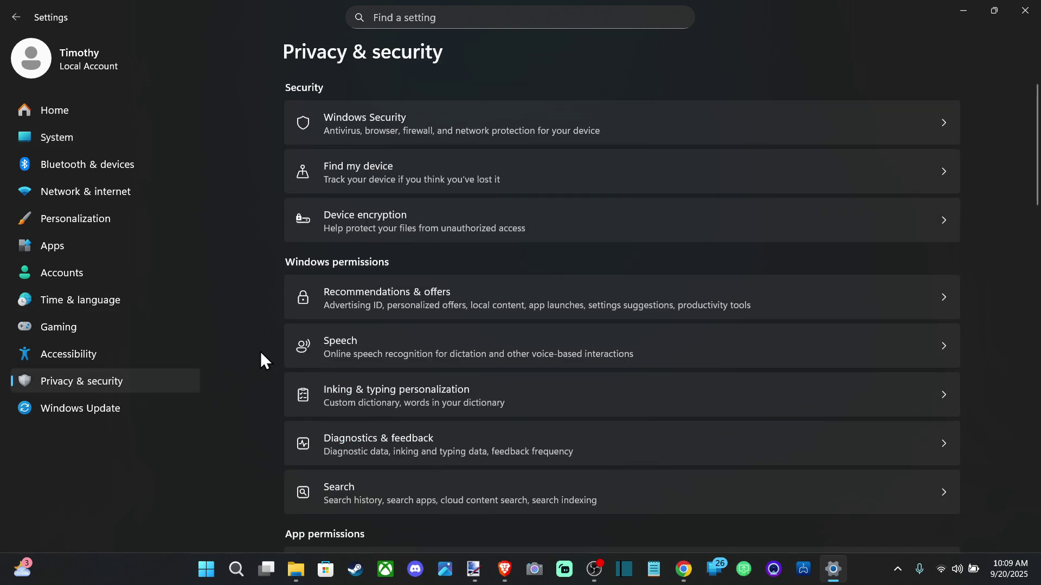
pyautogui.scroll(-5, 425, 288)
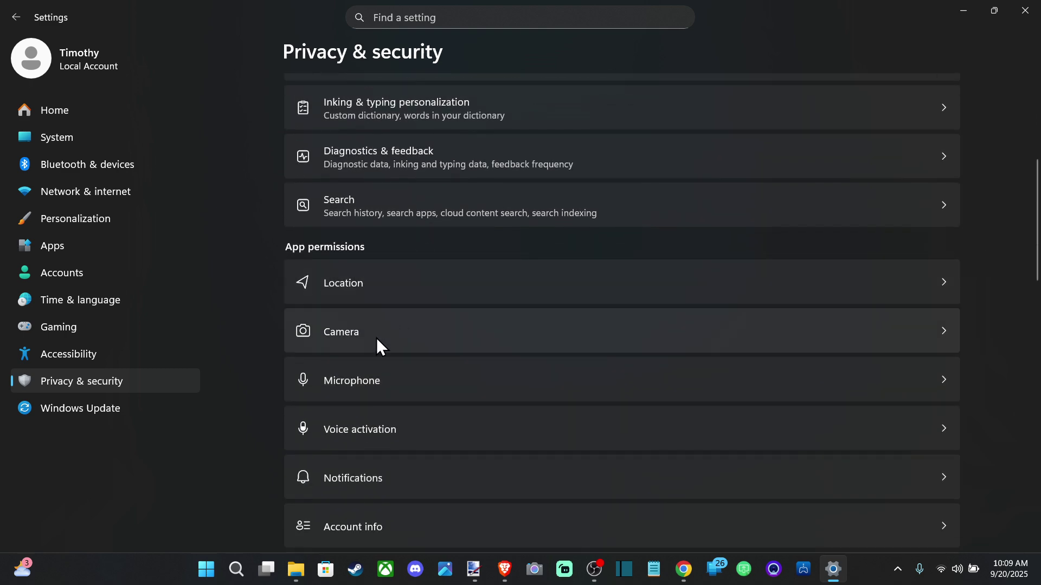
pyautogui.scroll(-1, 376, 338)
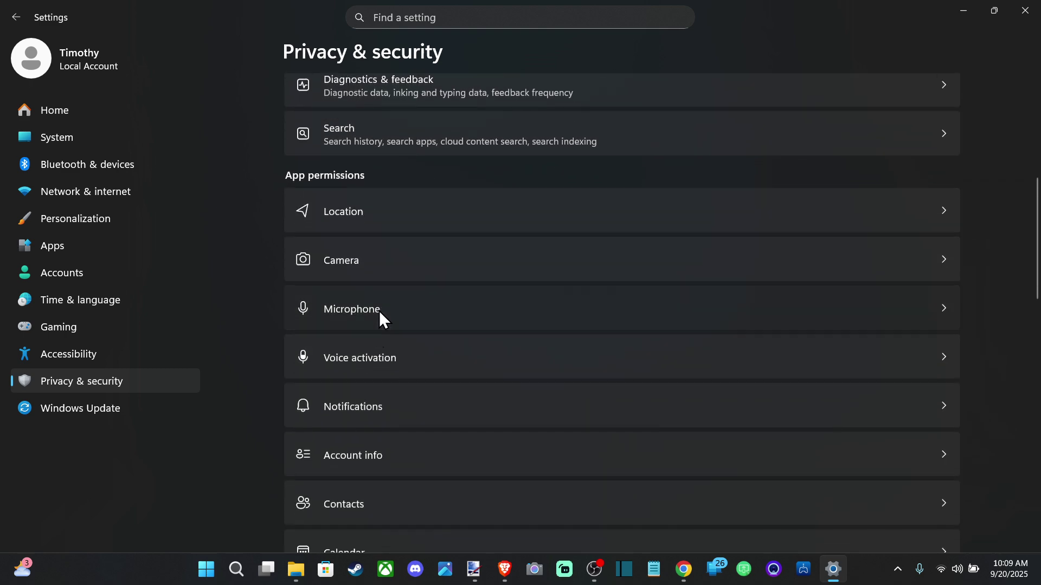
pyautogui.click(381, 315)
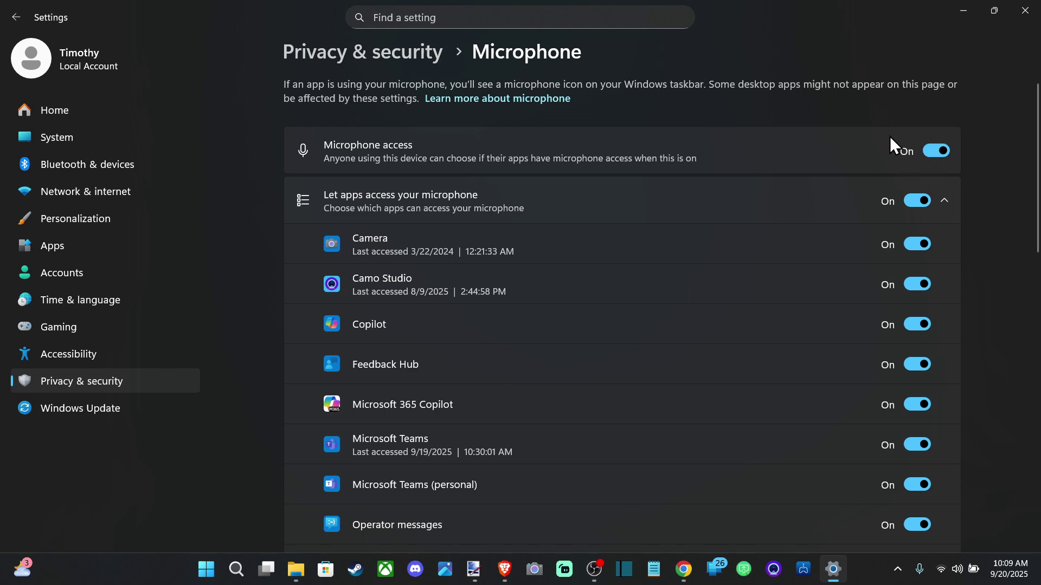
# Review the microphone access permissions for Store and desktop apps, including Discord, and close the Settings window
pyautogui.scroll(-5, 855, 233)
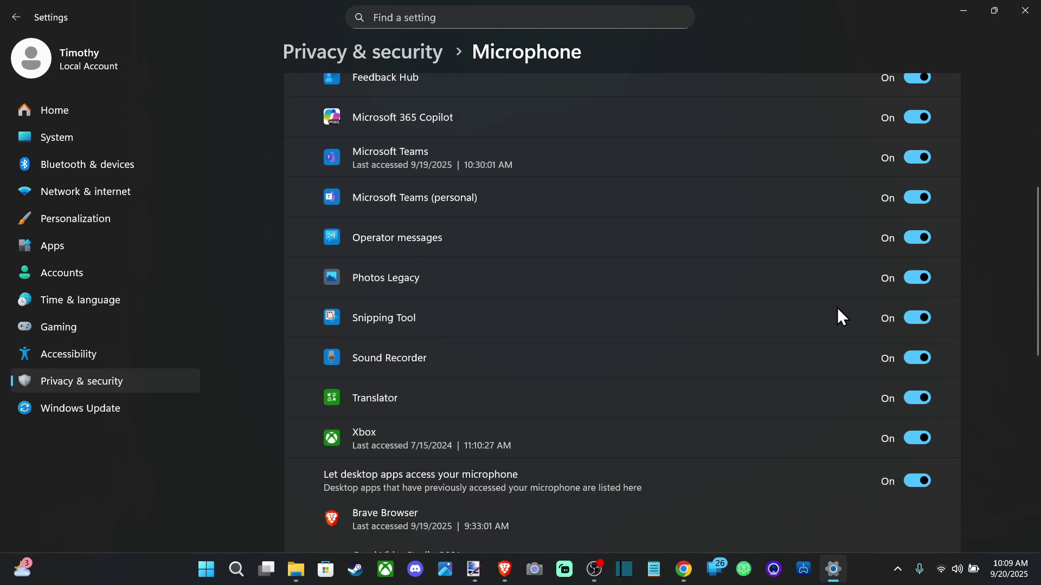
pyautogui.scroll(-7, 842, 309)
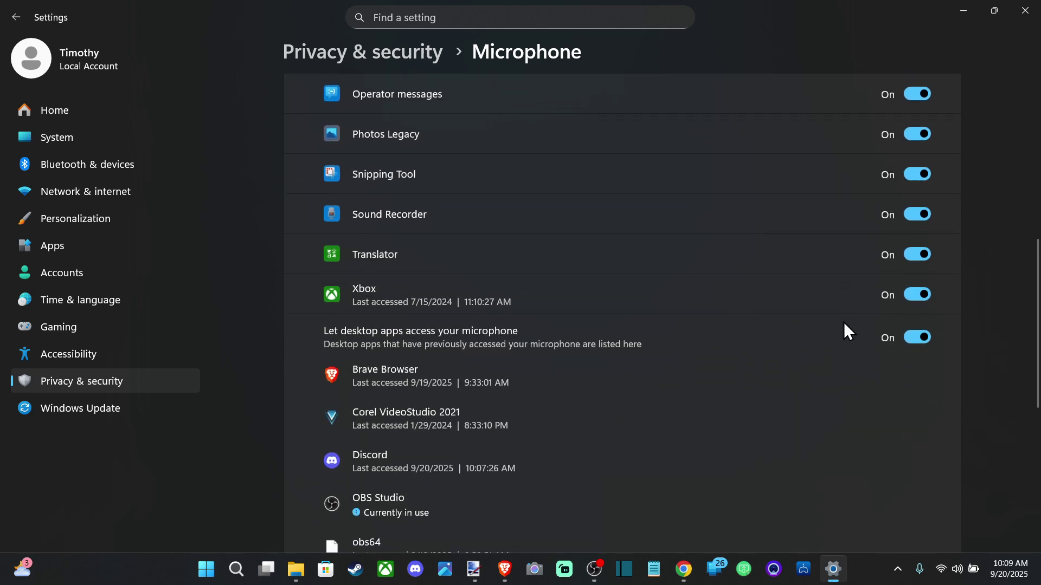
pyautogui.scroll(10, 851, 341)
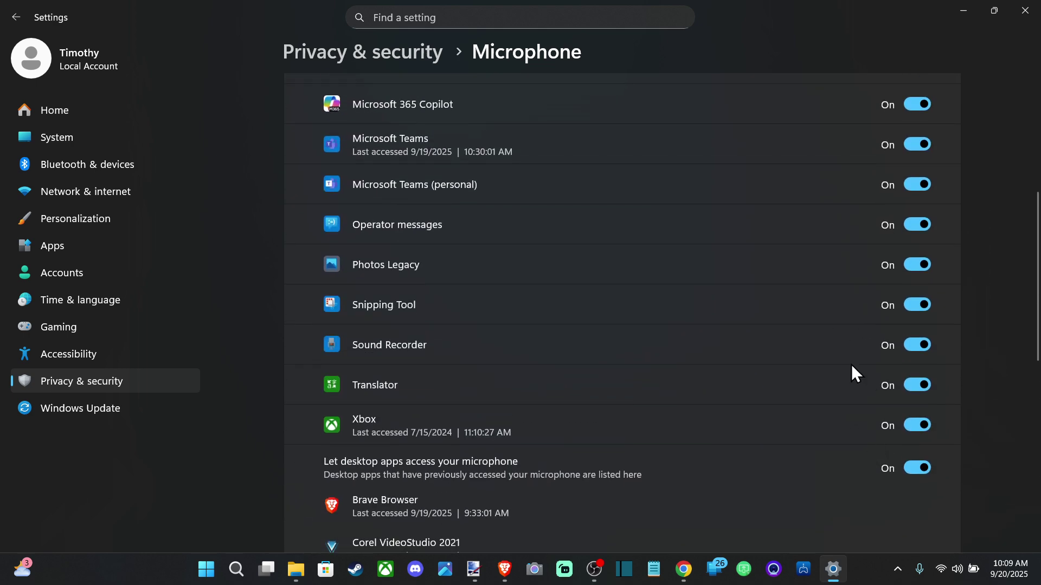
pyautogui.scroll(2, 848, 298)
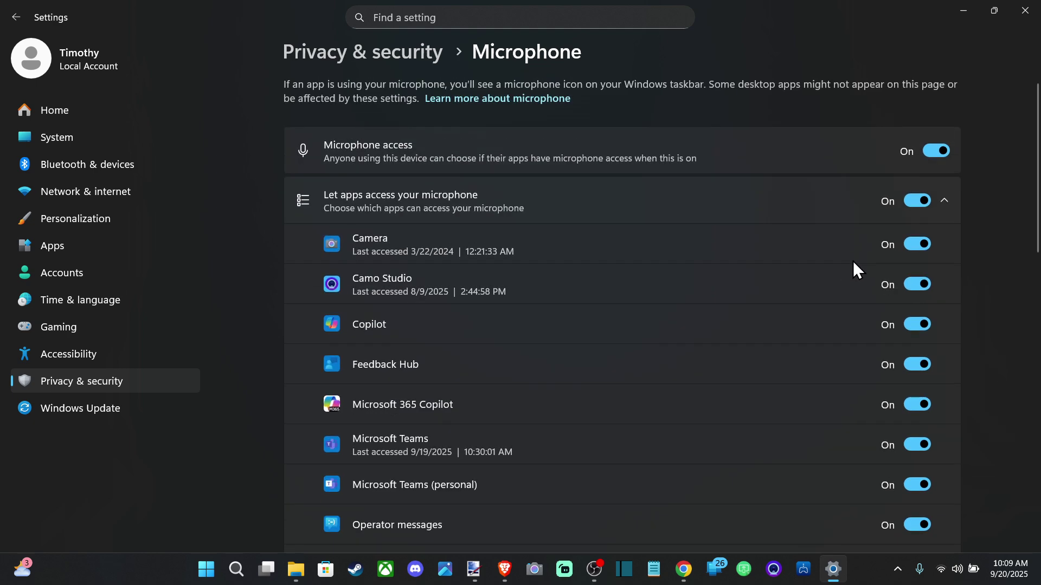
pyautogui.click(1021, 10)
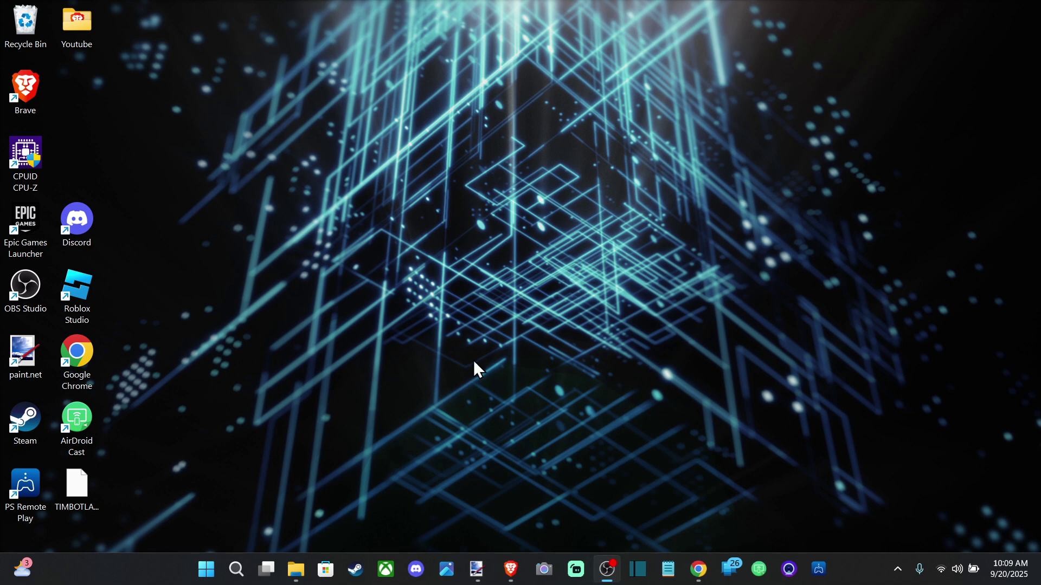
# Search Windows for "device", open Device Manager and move its window toward the middle of the desktop
pyautogui.click(253, 570)
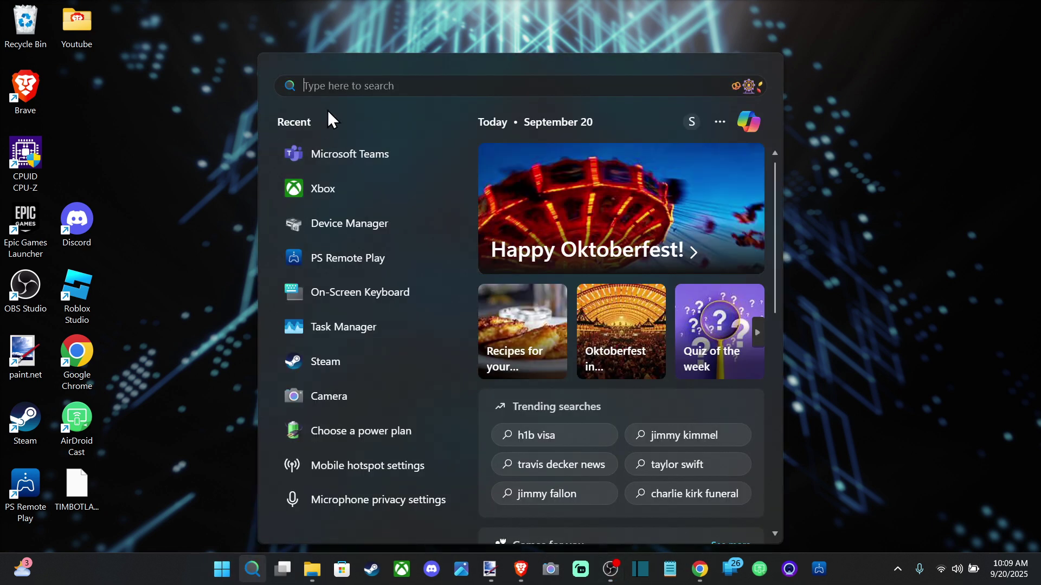
pyautogui.write('device')
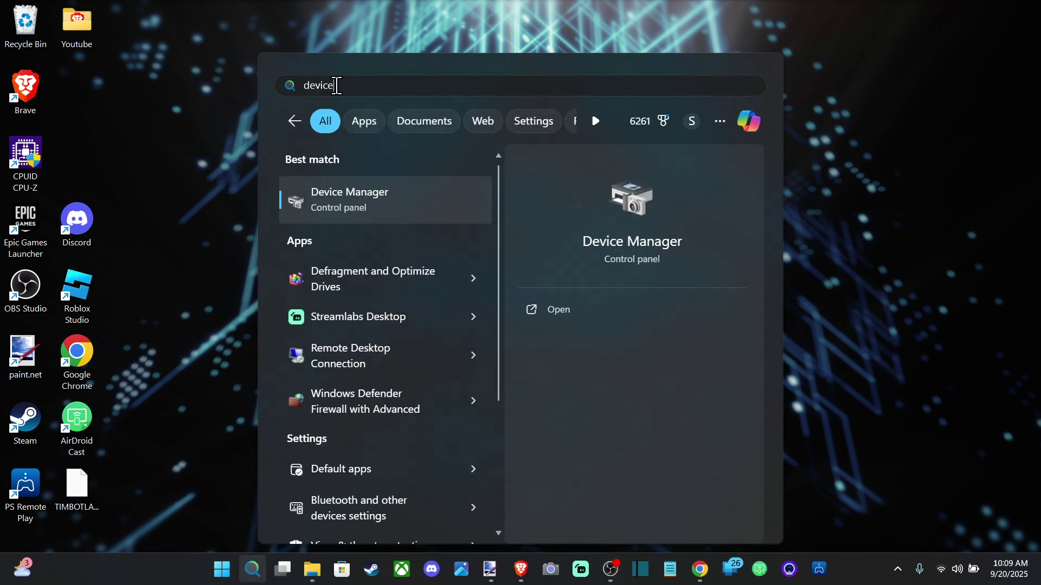
pyautogui.click(347, 206)
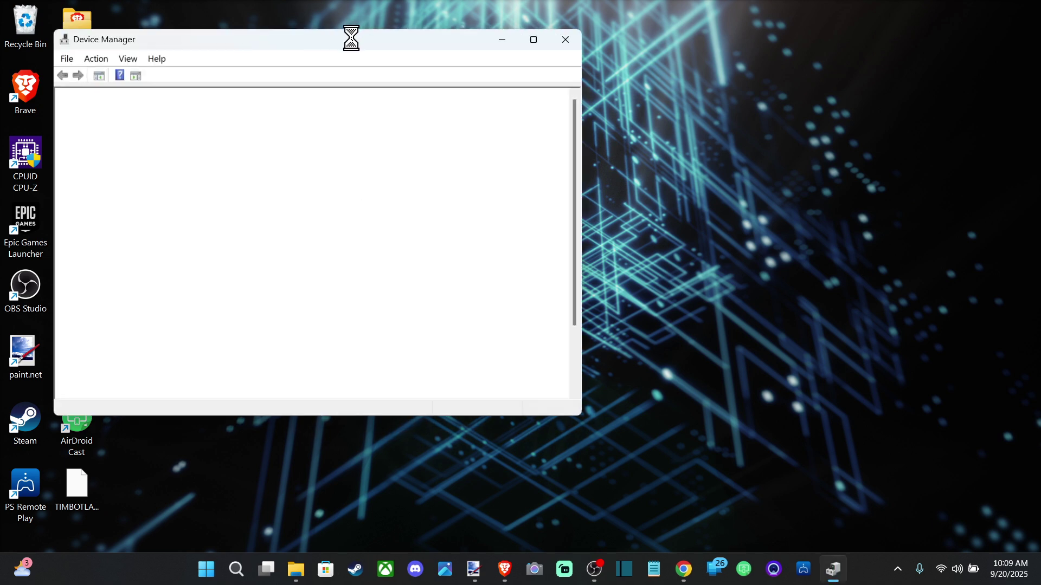
pyautogui.moveTo(351, 33); pyautogui.dragTo(525, 66)
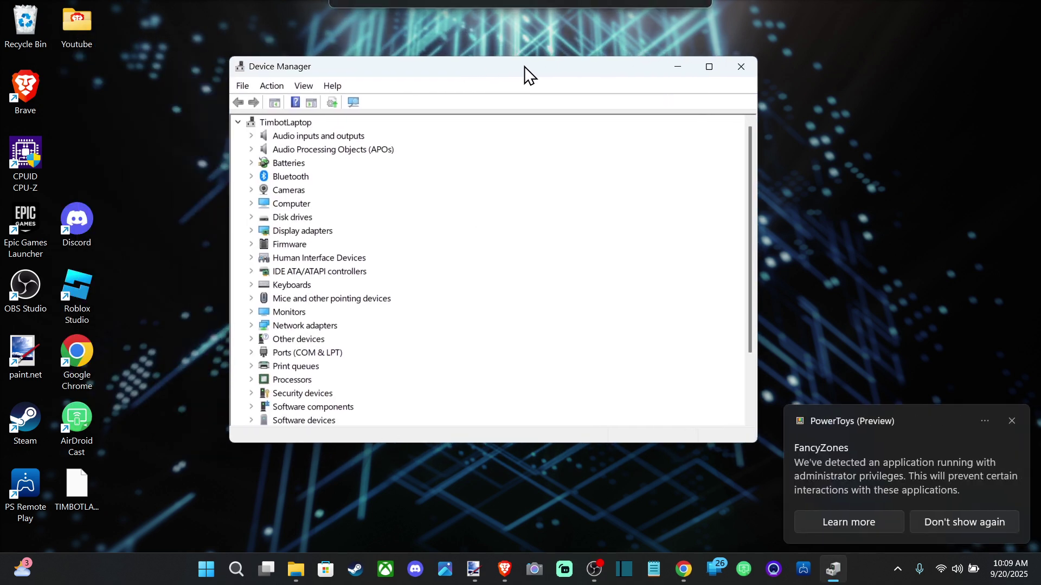
# Expand Audio inputs and outputs and open the properties of Microphone (Fifine Microphone)
pyautogui.click(256, 136)
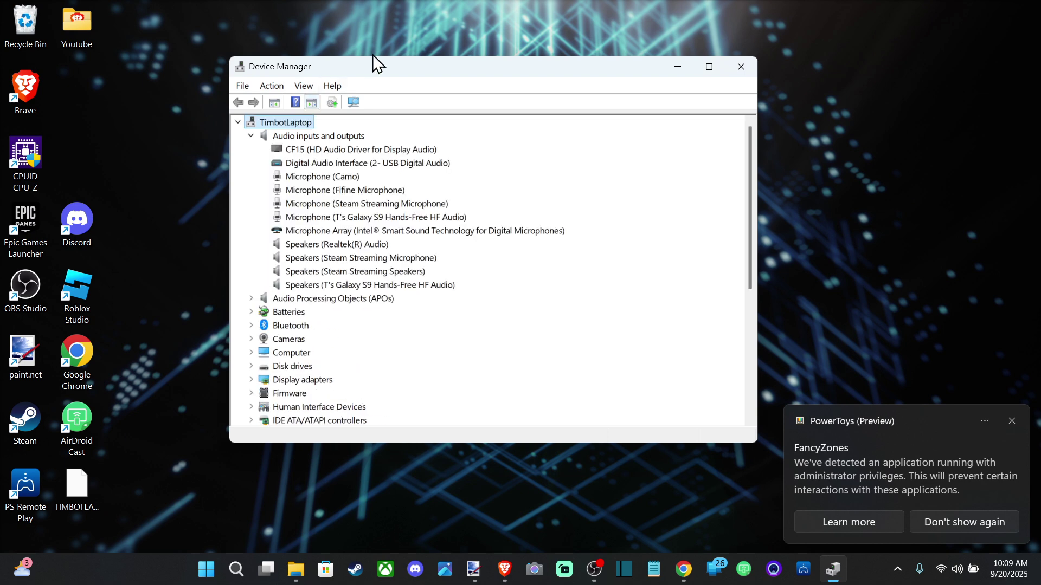
pyautogui.moveTo(382, 64); pyautogui.dragTo(408, 64)
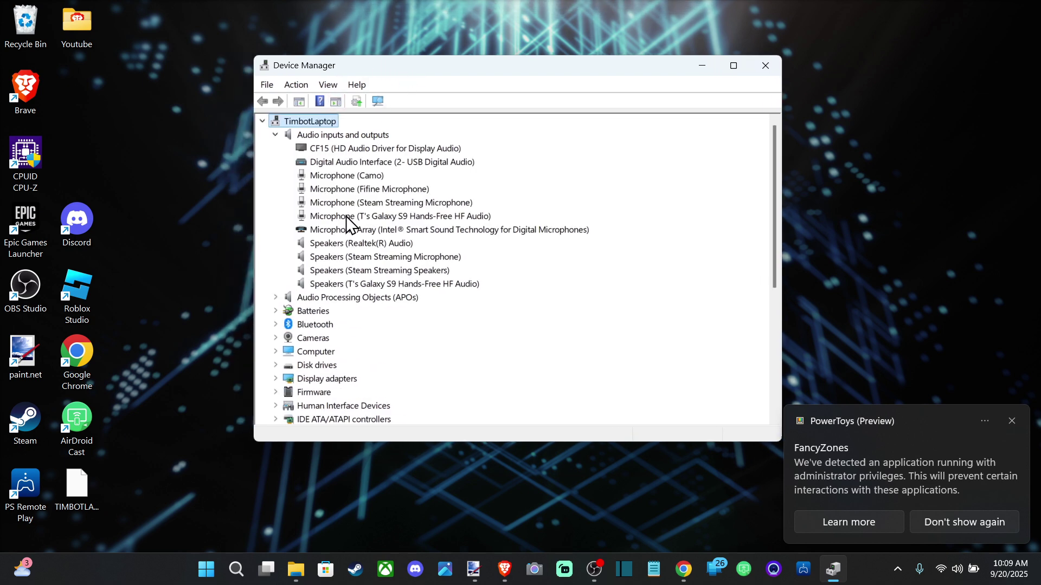
pyautogui.click(349, 189)
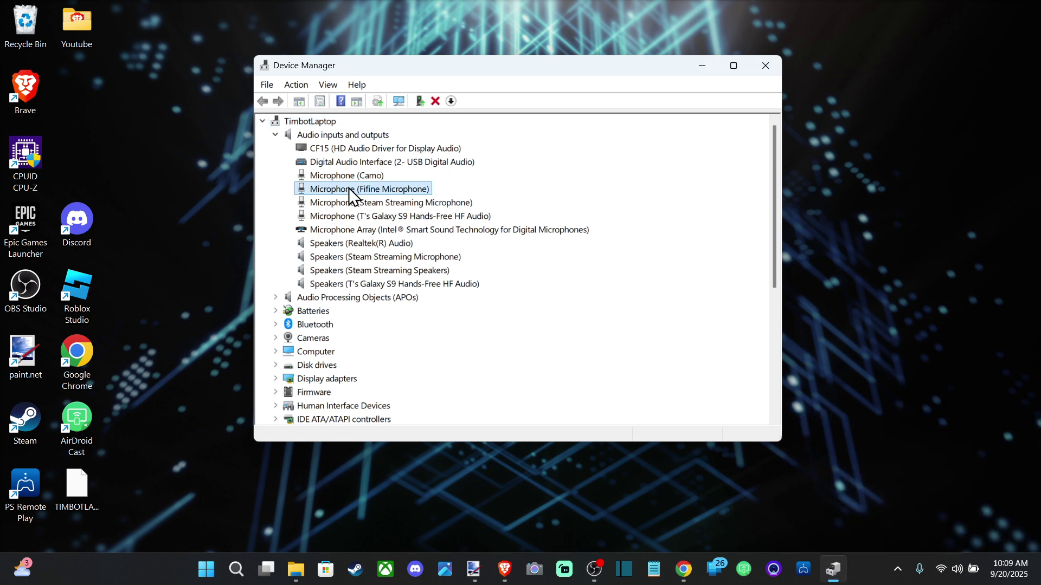
pyautogui.doubleClick(349, 188)
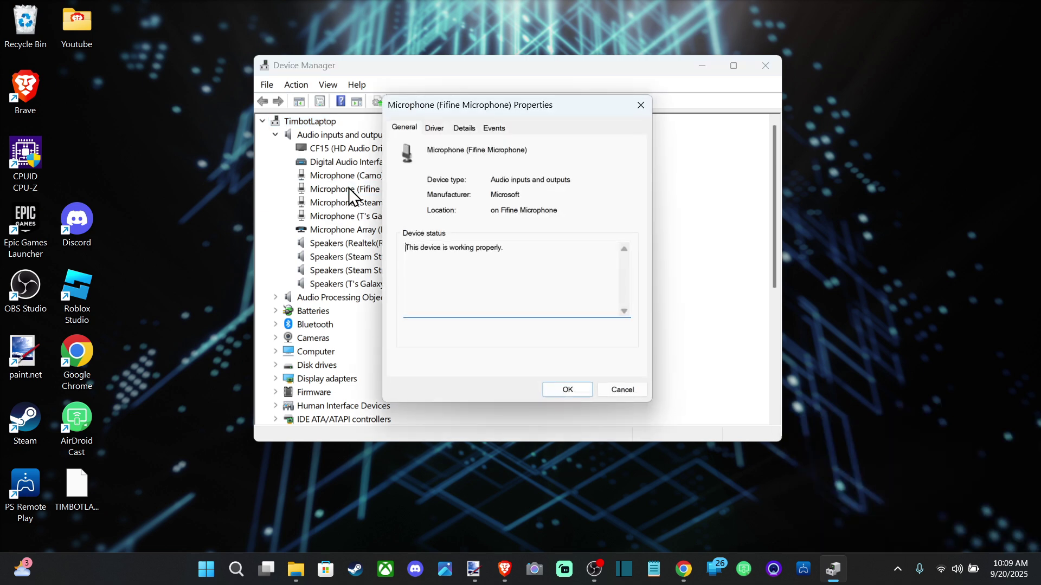
# Review the Fifine Microphone's driver, details, events and device status, and close its properties
pyautogui.click(436, 130)
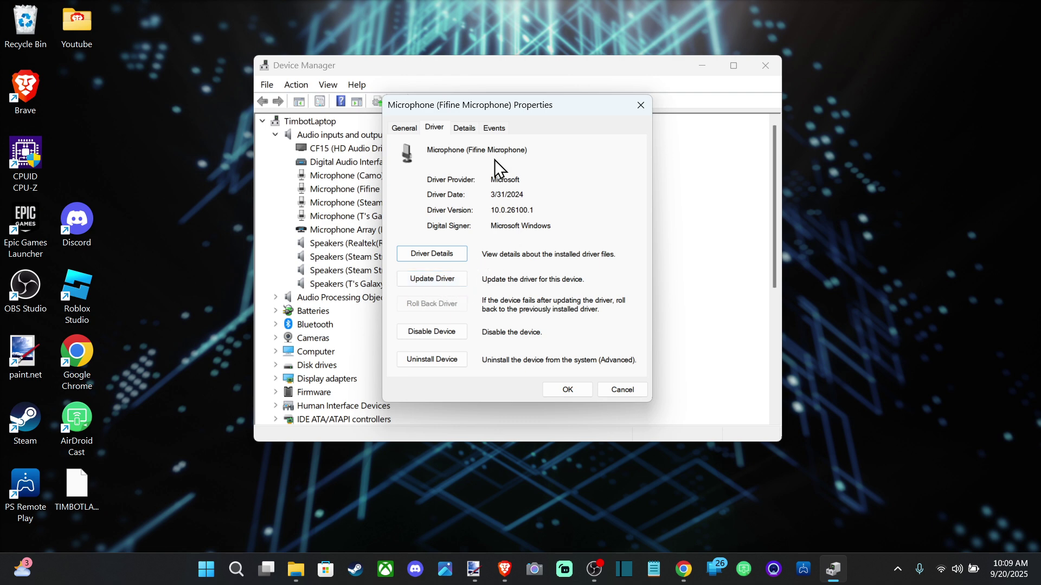
pyautogui.click(465, 129)
pyautogui.click(494, 128)
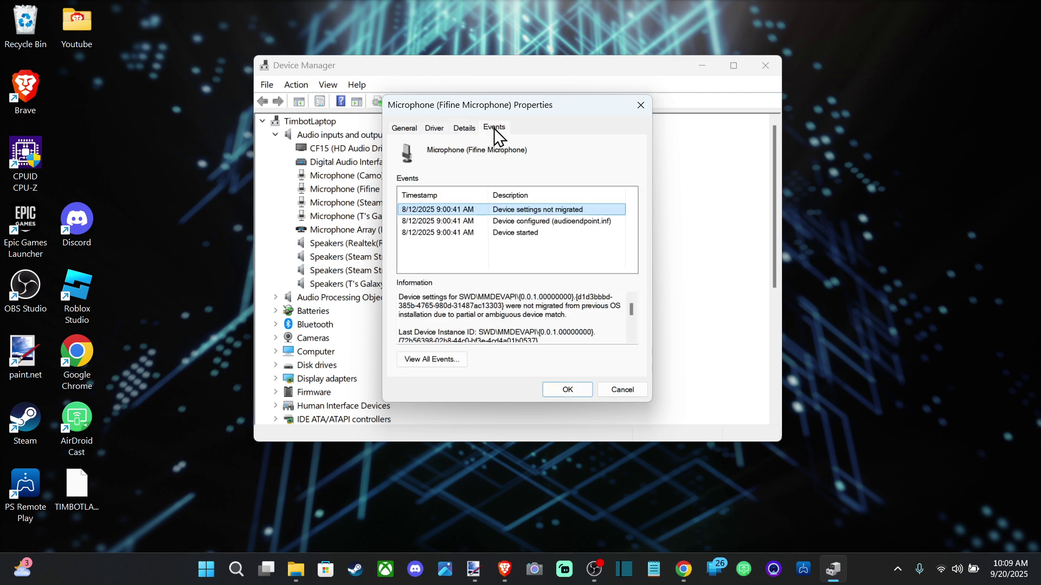
pyautogui.click(407, 128)
pyautogui.moveTo(410, 249); pyautogui.dragTo(516, 250)
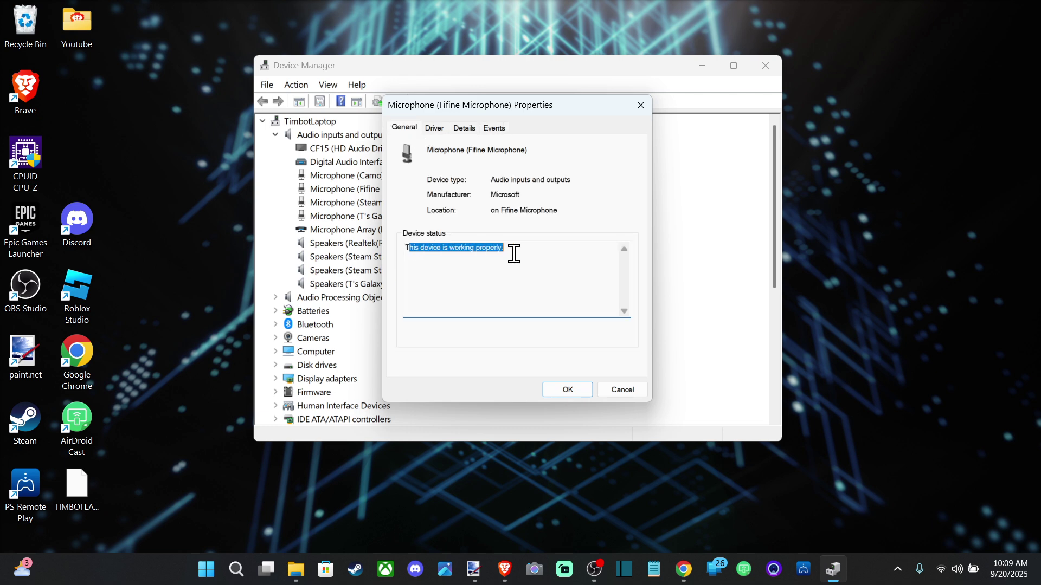
pyautogui.click(641, 105)
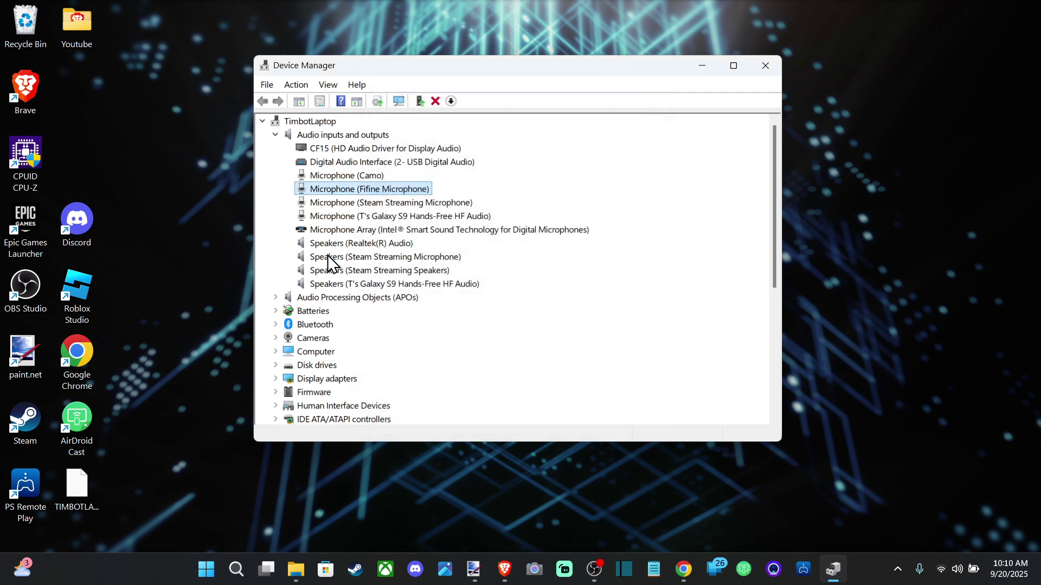
# Show hidden devices in Device Manager and select Headset Microphone (Stealth 700 G2 Playstation)
pyautogui.click(325, 85)
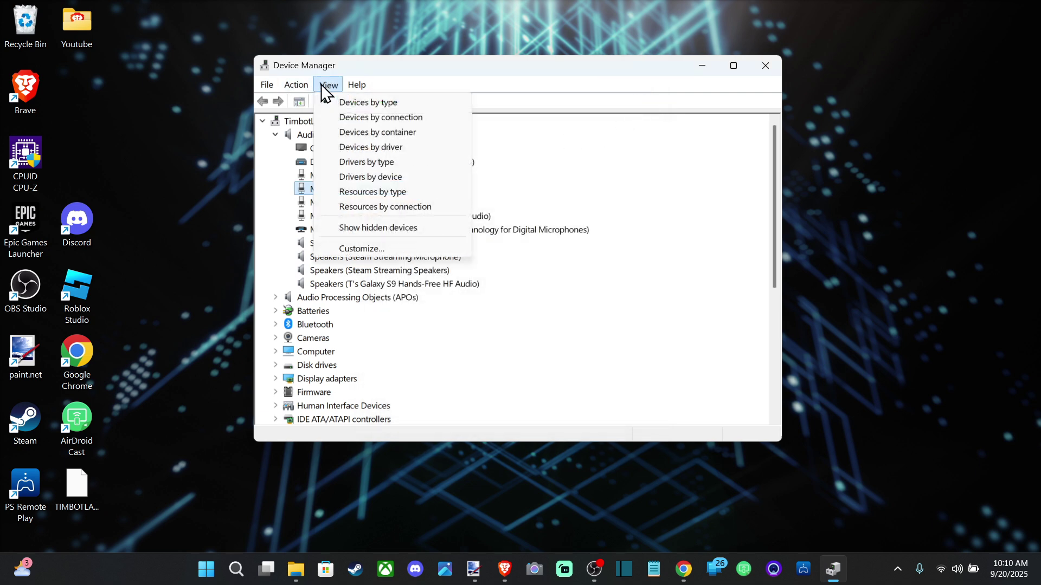
pyautogui.click(362, 228)
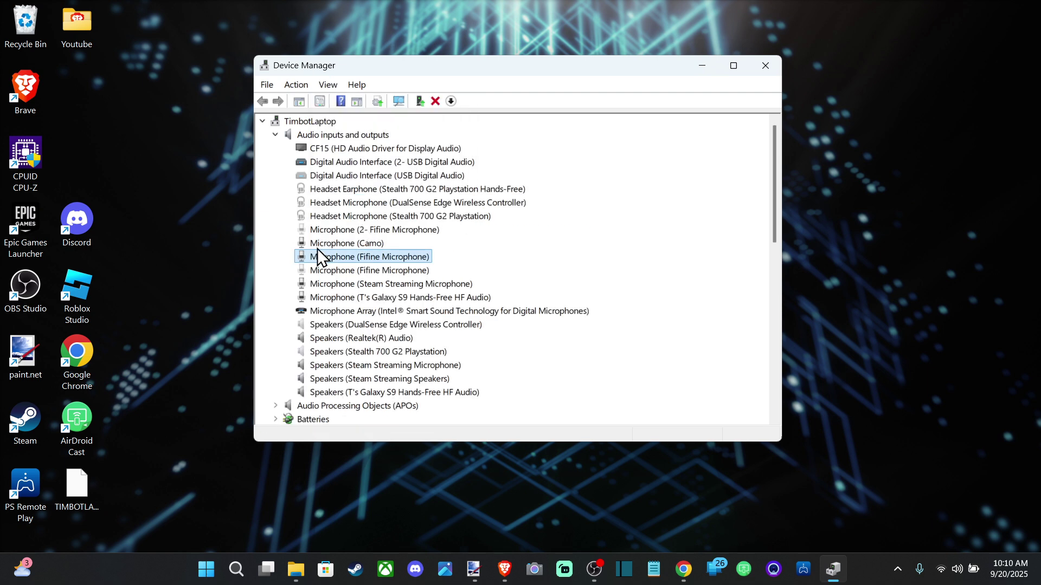
pyautogui.click(349, 216)
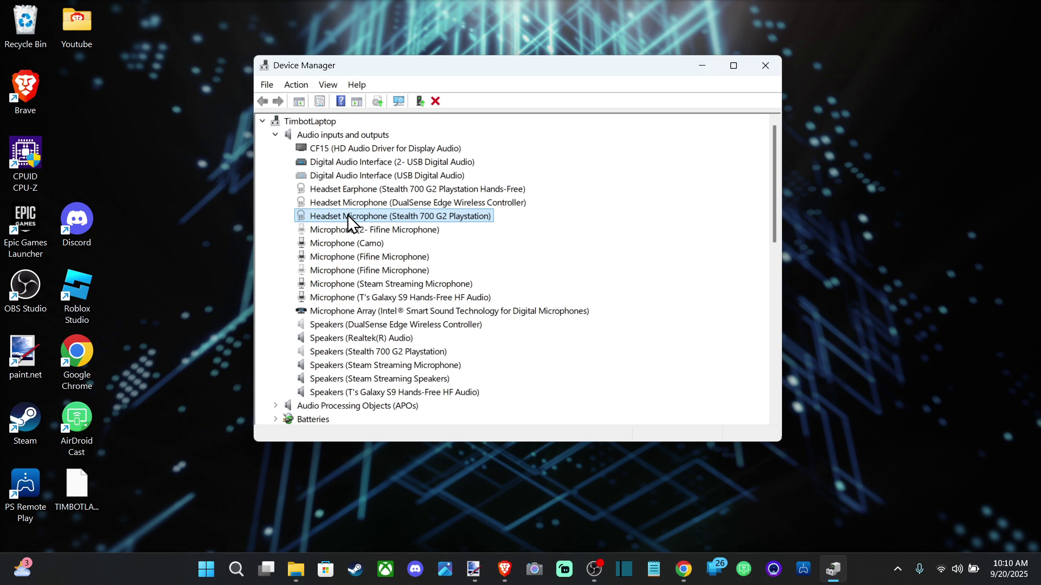
# Check the device status in the properties of Headset Microphone (Stealth 700 G2 Playstation), and close its properties
pyautogui.doubleClick(346, 215)
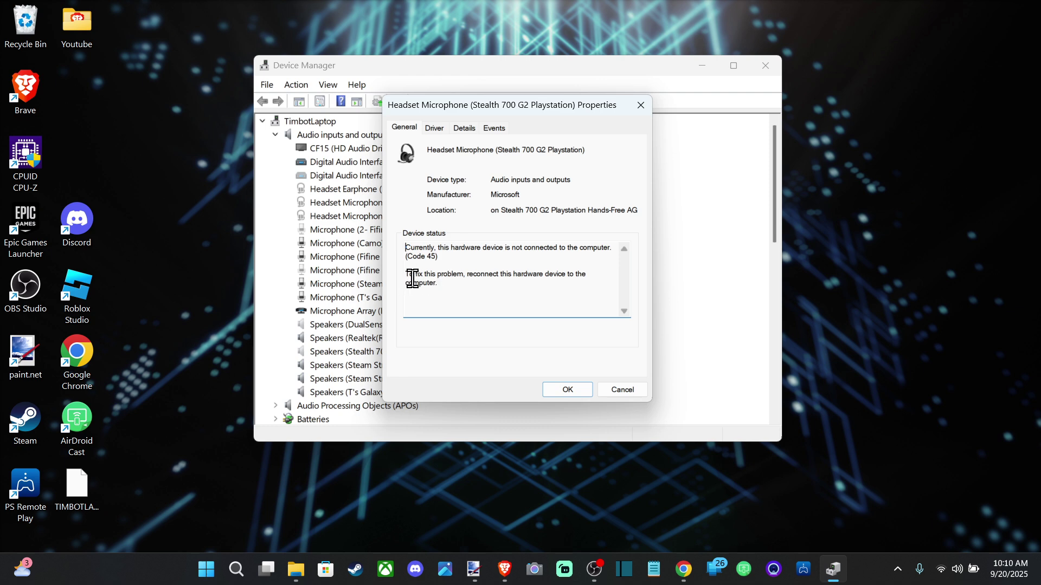
pyautogui.click(643, 107)
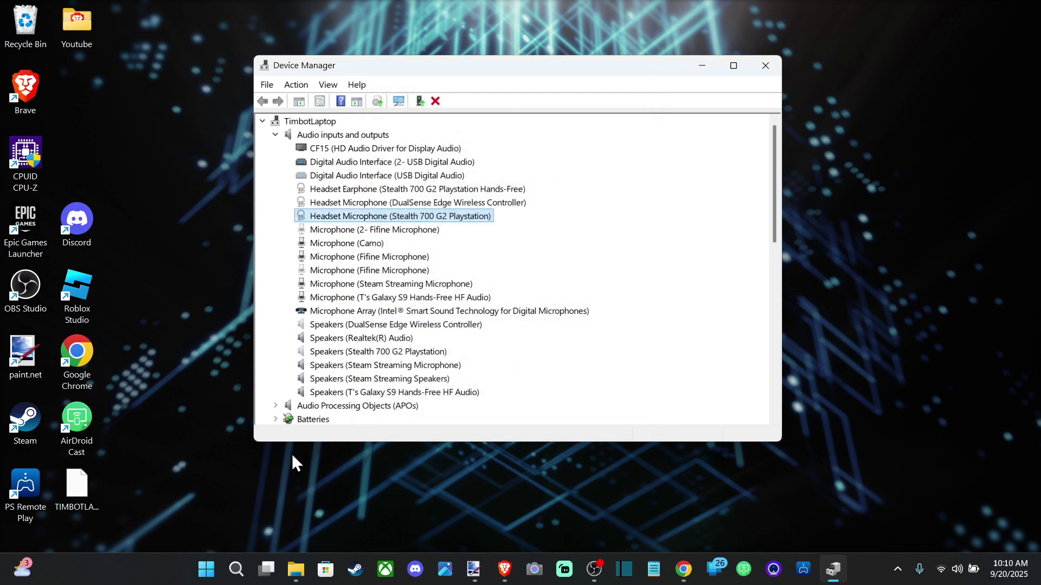
# Open Windows Settings and go to the Bluetooth & devices page
pyautogui.click(206, 572)
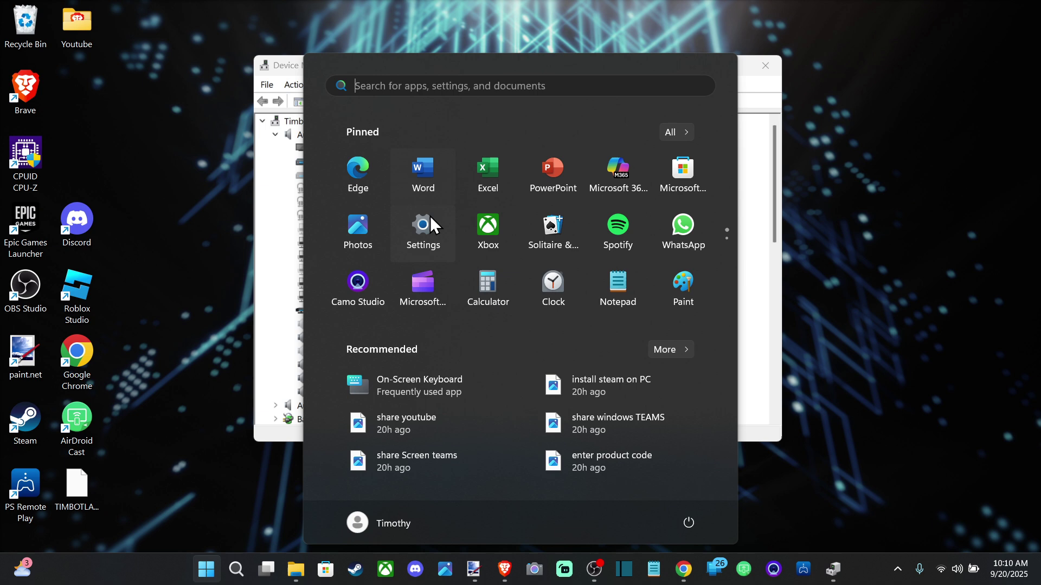
pyautogui.click(424, 226)
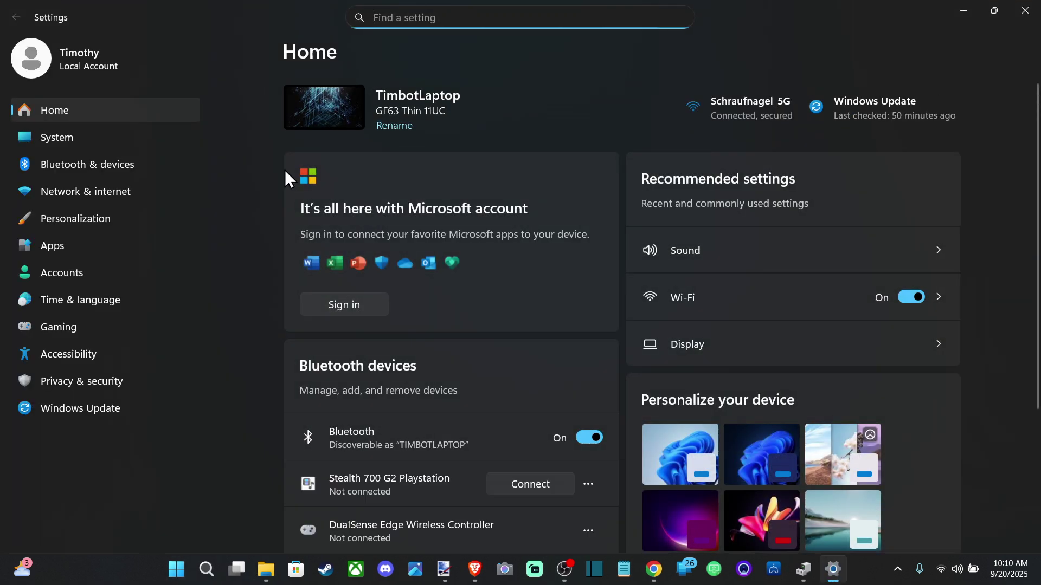
pyautogui.click(106, 161)
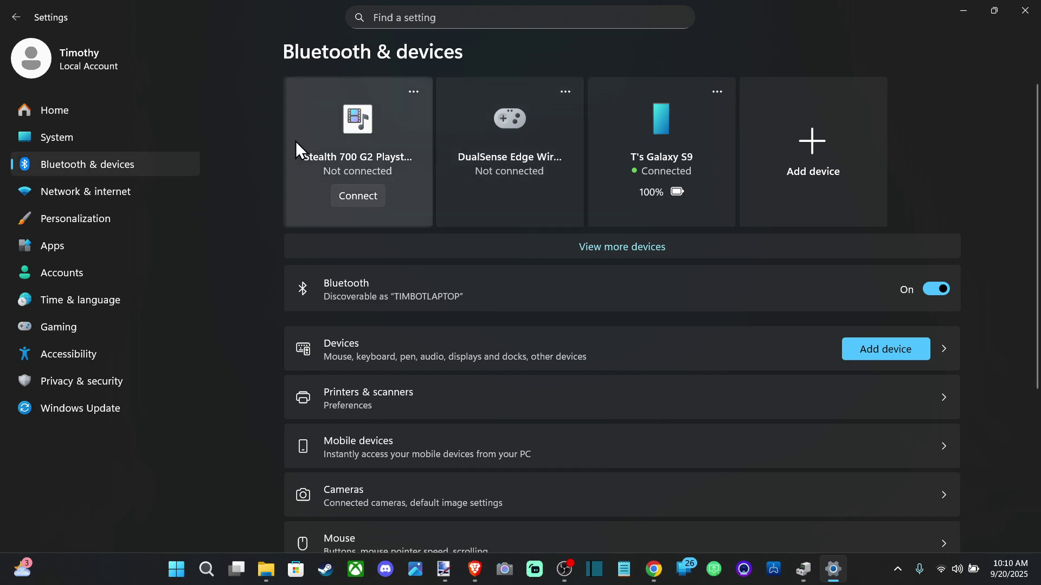
pyautogui.scroll(-1, 591, 249)
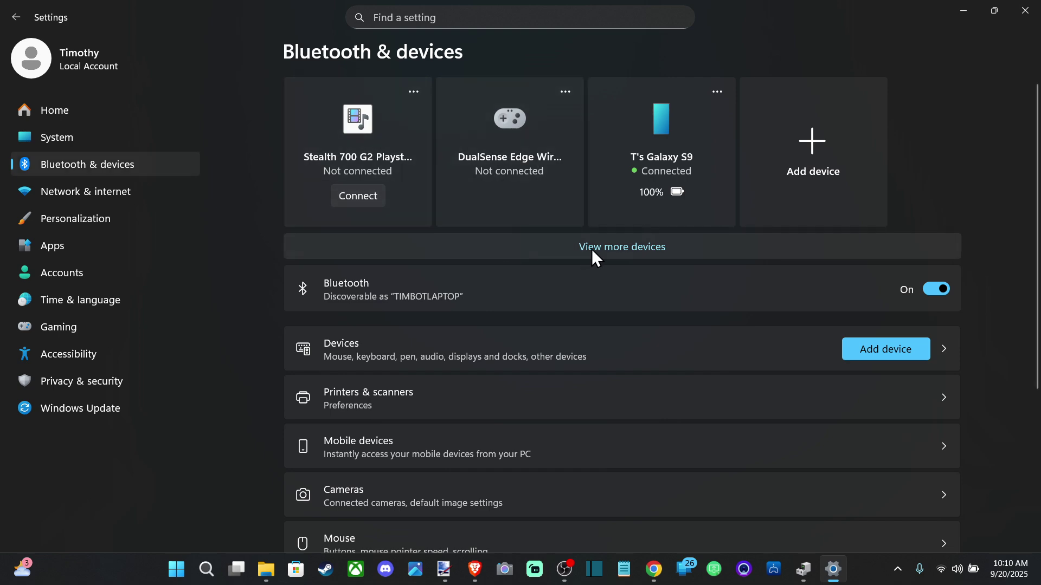
# View the full list of Bluetooth and other devices, and expand the Stealth 700 G2 Playstation entry under Audio
pyautogui.click(591, 249)
pyautogui.scroll(-1, 575, 255)
pyautogui.scroll(-3, 575, 255)
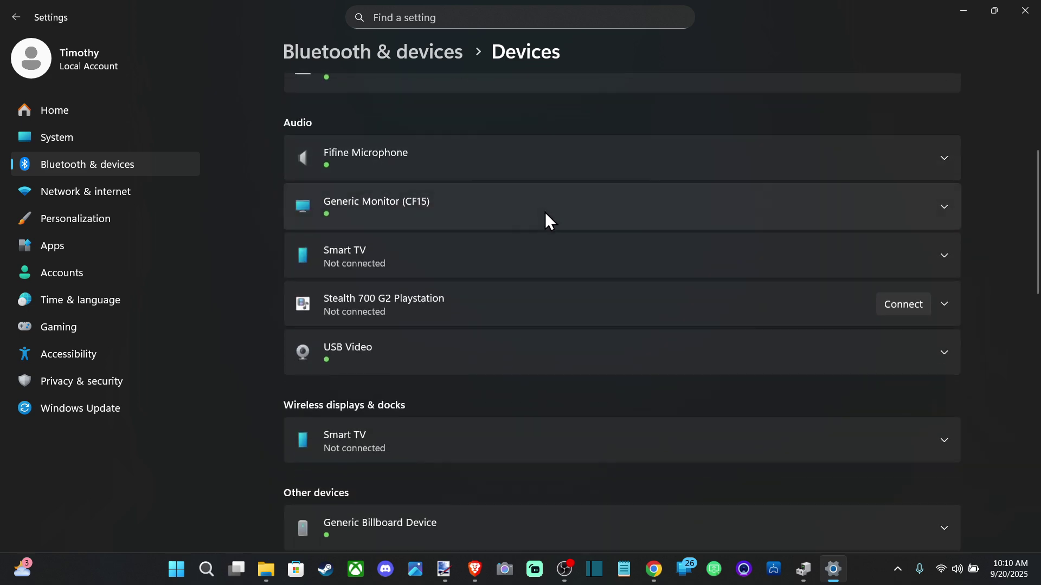
pyautogui.scroll(-4, 542, 225)
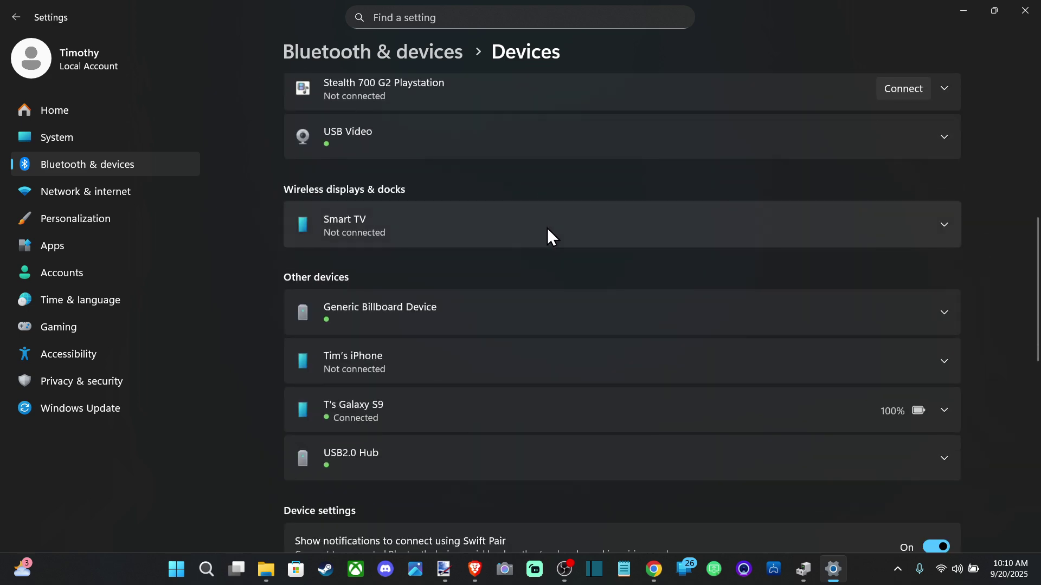
pyautogui.scroll(-10, 547, 228)
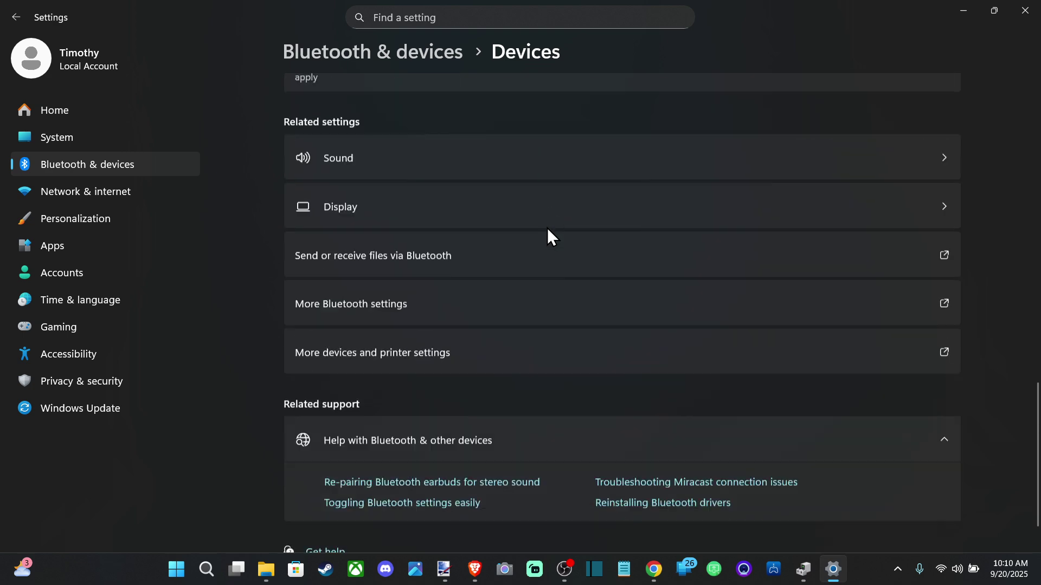
pyautogui.scroll(8, 547, 228)
pyautogui.scroll(10, 554, 232)
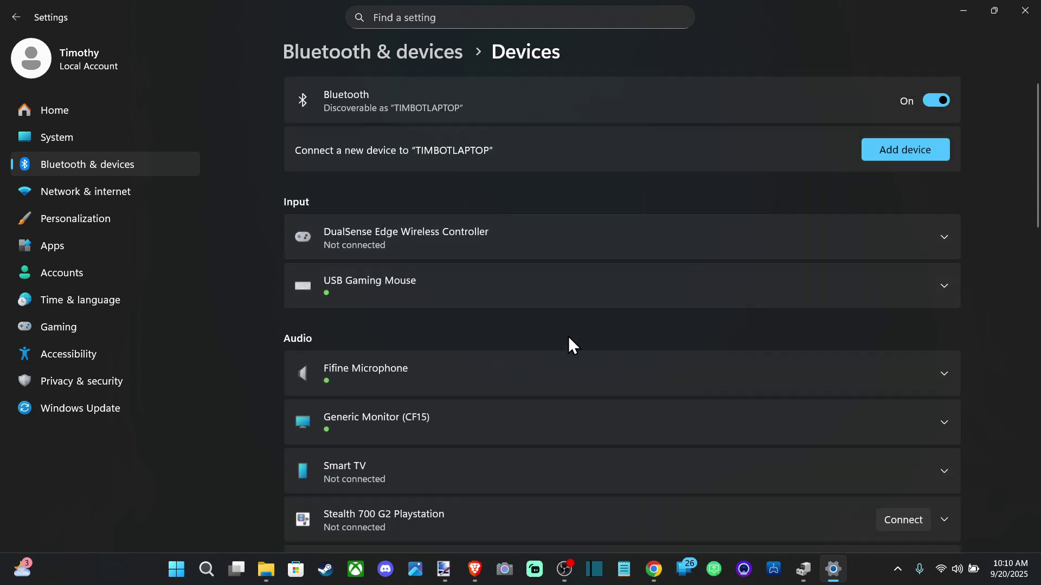
pyautogui.scroll(-2, 568, 336)
pyautogui.click(770, 382)
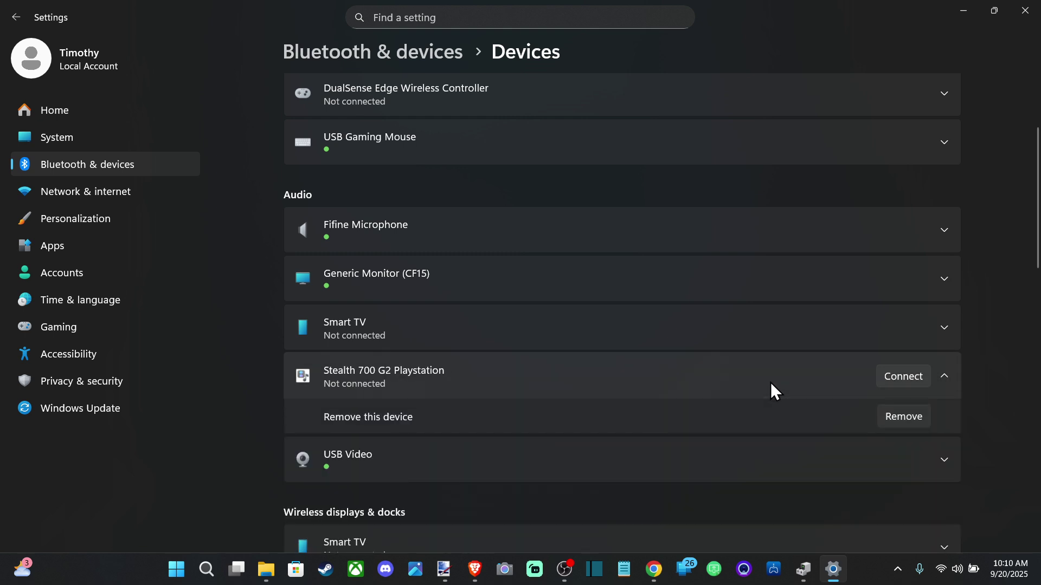
# Start adding a new device of the Bluetooth kind to scan for discoverable devices, and cancel the pairing dialog
pyautogui.scroll(3, 704, 369)
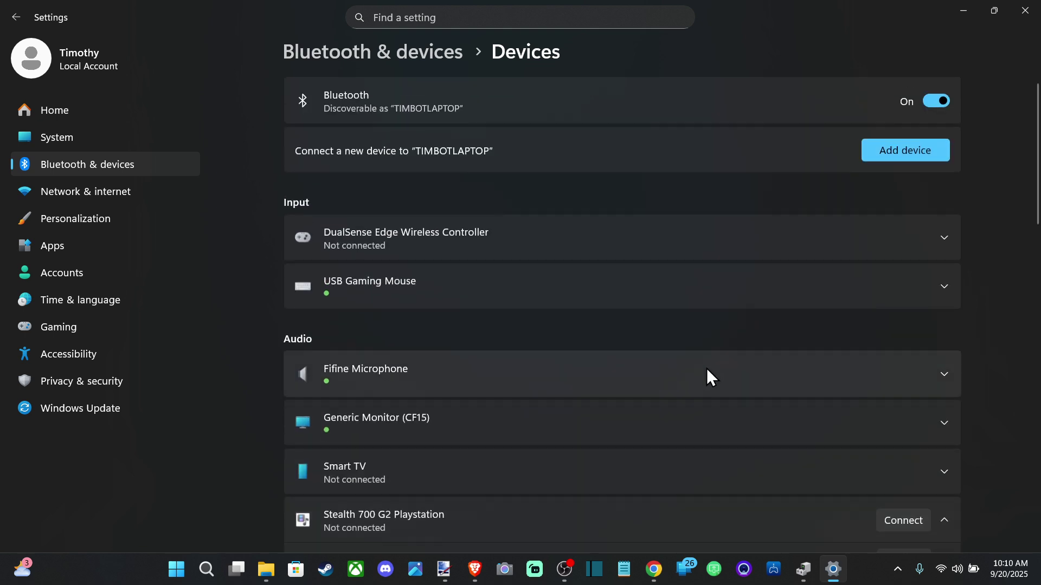
pyautogui.click(877, 152)
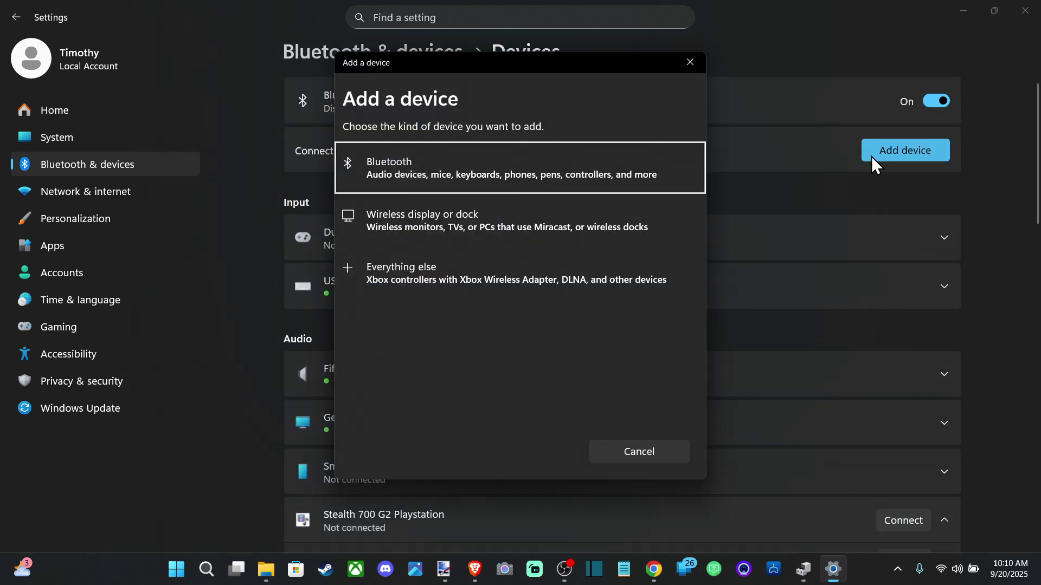
pyautogui.click(418, 162)
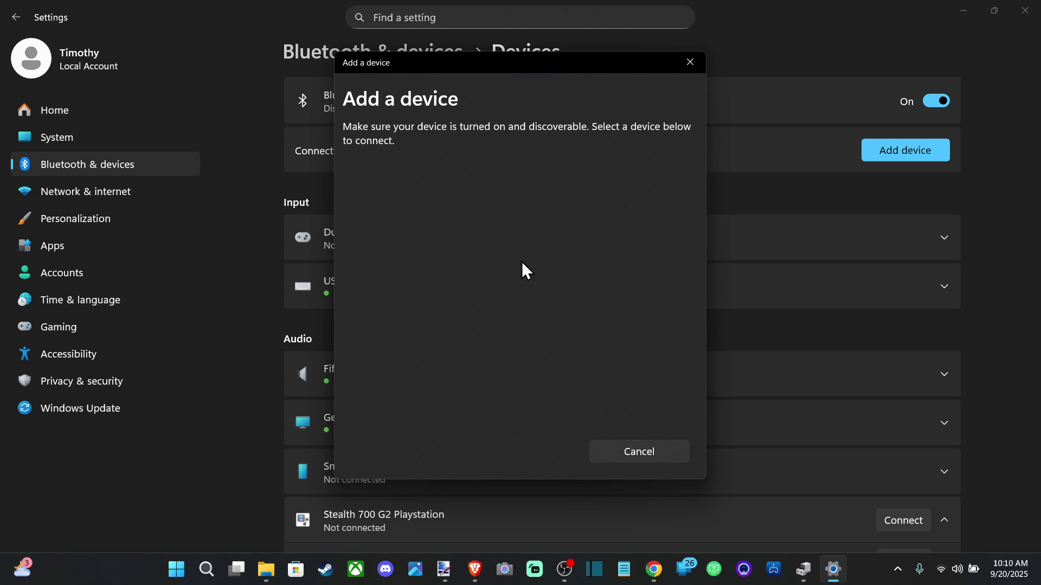
pyautogui.click(674, 457)
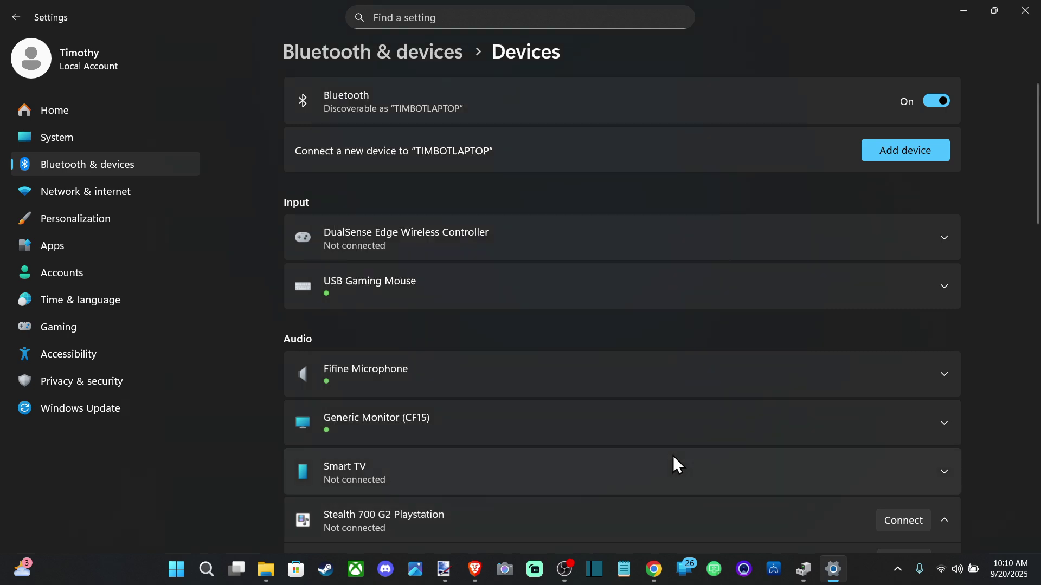
# Return to the main Bluetooth & devices page, look over its options, and close Settings and Device Manager
pyautogui.click(446, 58)
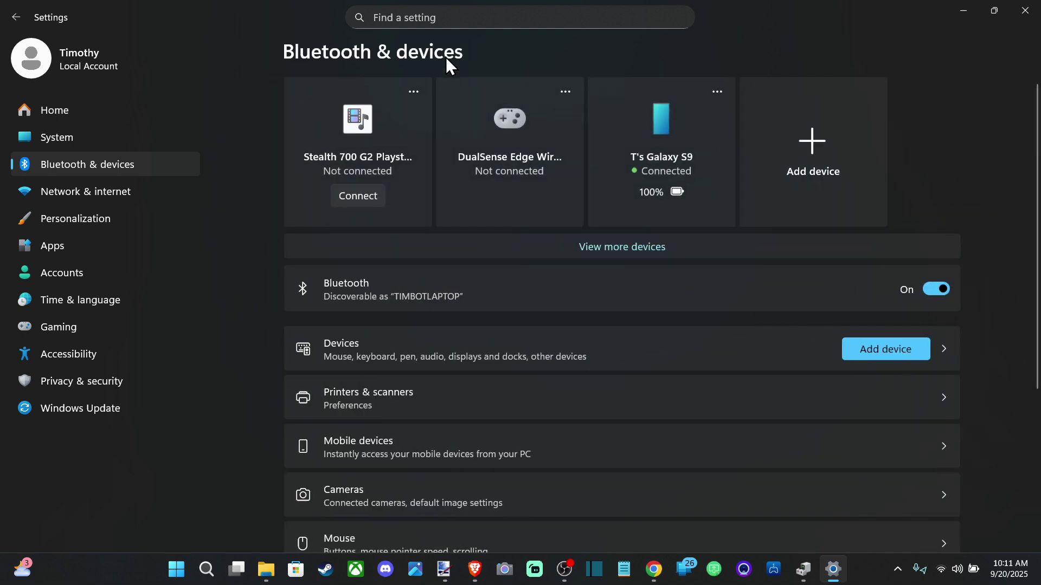
pyautogui.scroll(-5, 467, 191)
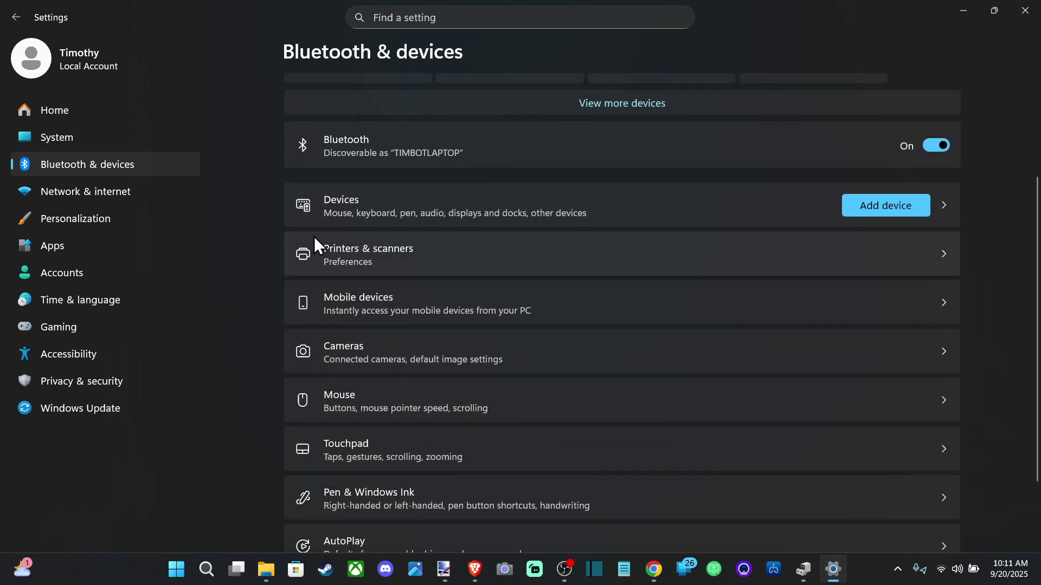
pyautogui.scroll(5, 290, 249)
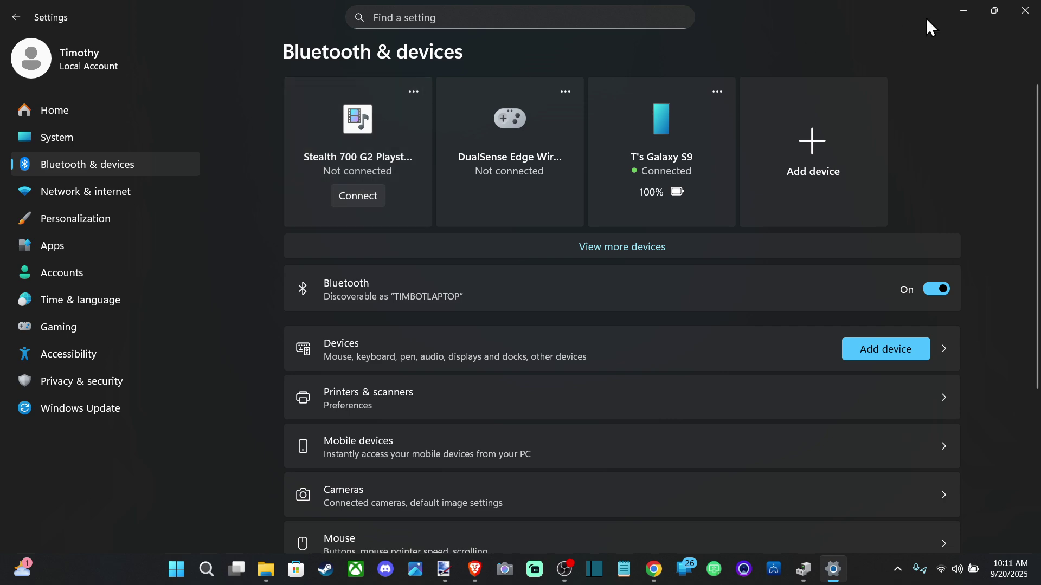
pyautogui.click(1024, 10)
pyautogui.click(765, 66)
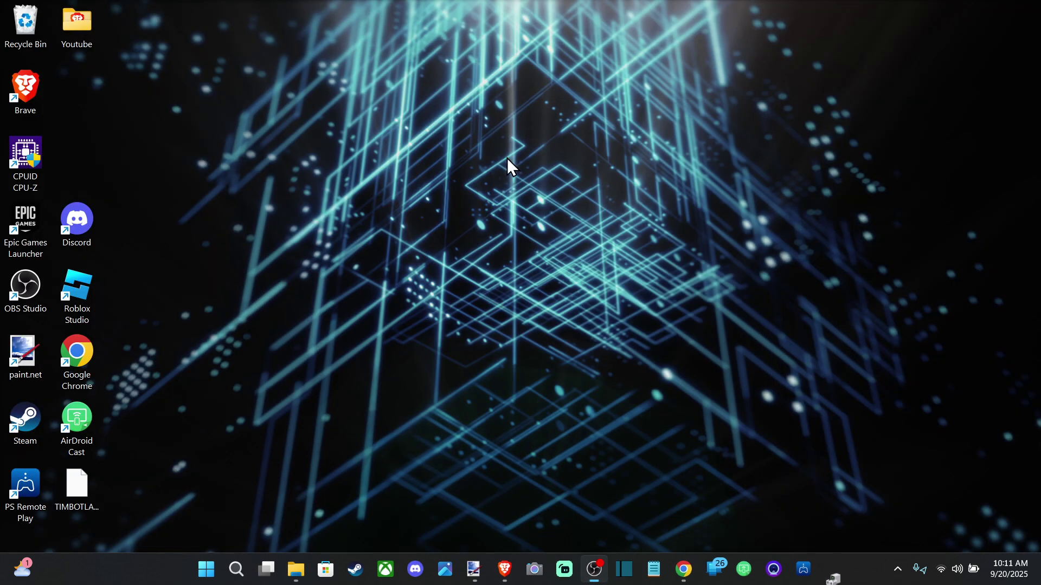